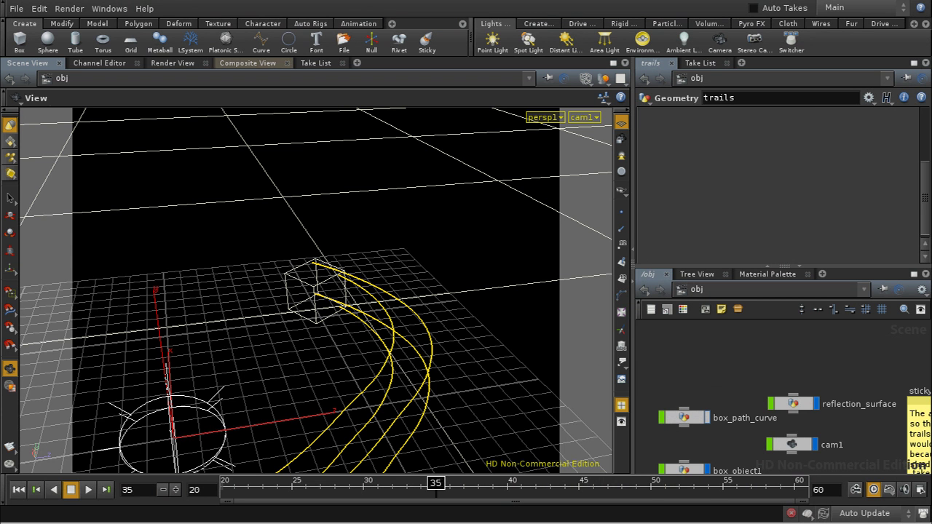
Pan and frame the /obj network to survey distantlight1, the sticky note, ambient1 and trails
{"action": "middle_click_drag", "start_coordinate": [687, 366], "coordinate": [722, 375]}
{"action": "middle_click_drag", "start_coordinate": [760, 414], "coordinate": [729, 392]}
{"action": "middle_click_drag", "start_coordinate": [739, 448], "coordinate": [760, 405]}
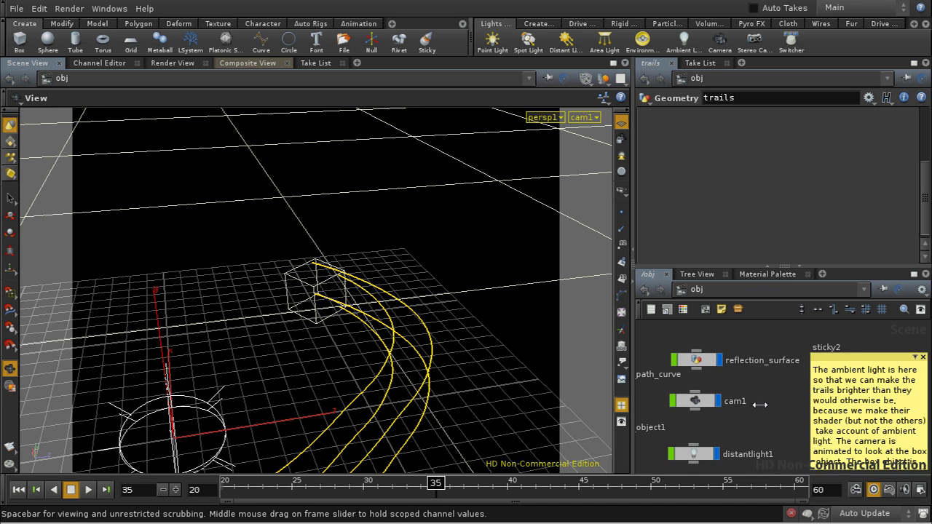
{"action": "key", "text": "h"}
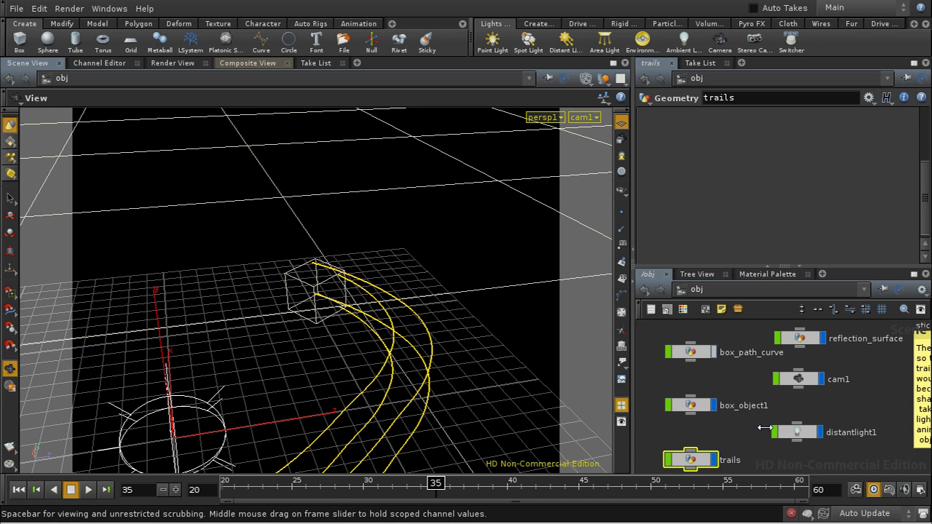
{"action": "mouse_move", "coordinate": [738, 432]}
{"action": "middle_mouse_down"}
{"action": "mouse_move", "coordinate": [704, 422]}
{"action": "mouse_move", "coordinate": [755, 422]}
{"action": "mouse_move", "coordinate": [723, 401]}
{"action": "mouse_move", "coordinate": [740, 411]}
{"action": "middle_mouse_up"}
{"action": "key", "text": "h"}
{"action": "mouse_move", "coordinate": [740, 339]}
{"action": "middle_mouse_down"}
{"action": "mouse_move", "coordinate": [745, 389]}
{"action": "mouse_move", "coordinate": [740, 347]}
{"action": "middle_mouse_up"}
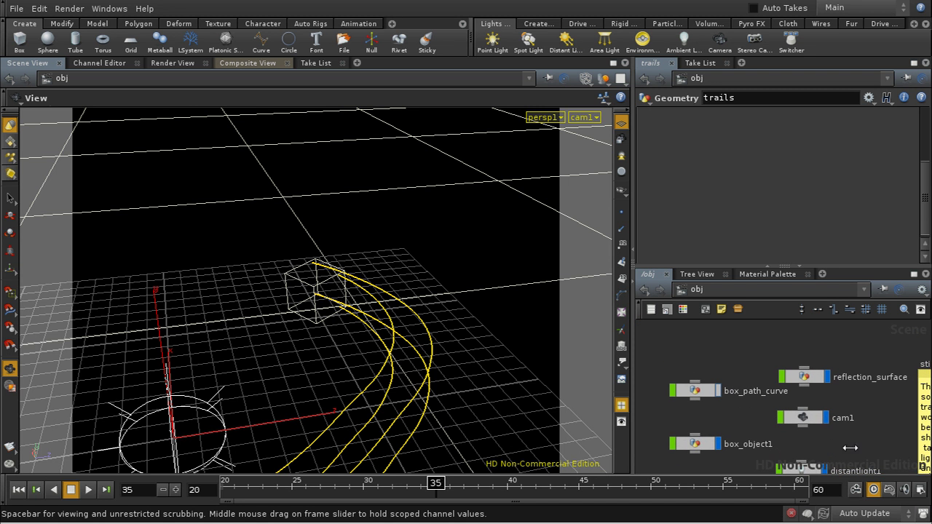
{"action": "middle_click_drag", "start_coordinate": [860, 441], "coordinate": [828, 427]}
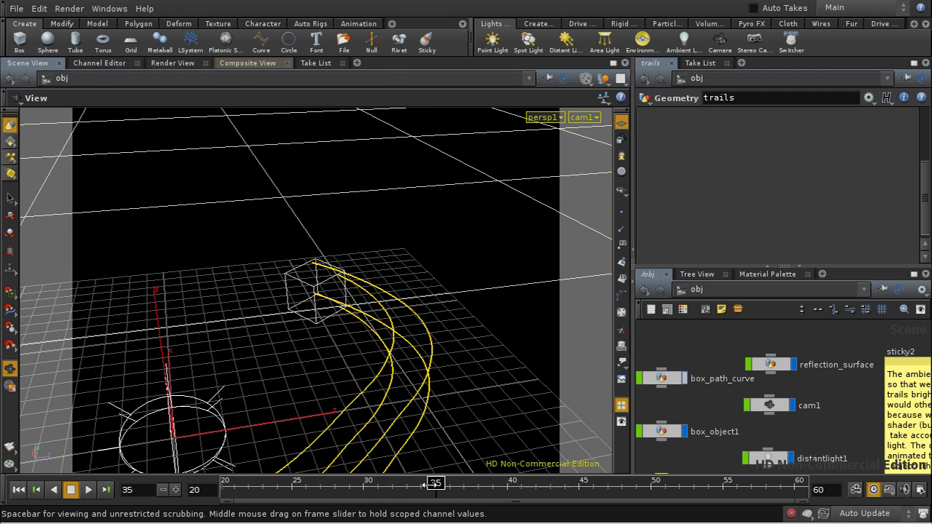
Scrub the timeline to watch the camera move, then select reflection_surface
{"action": "left_click_drag", "start_coordinate": [436, 485], "coordinate": [479, 488]}
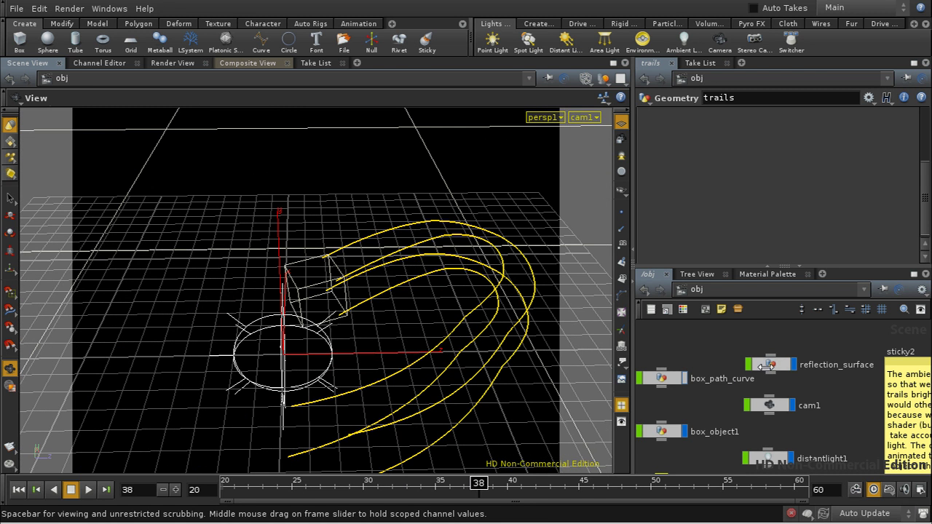
{"action": "left_click", "coordinate": [763, 365]}
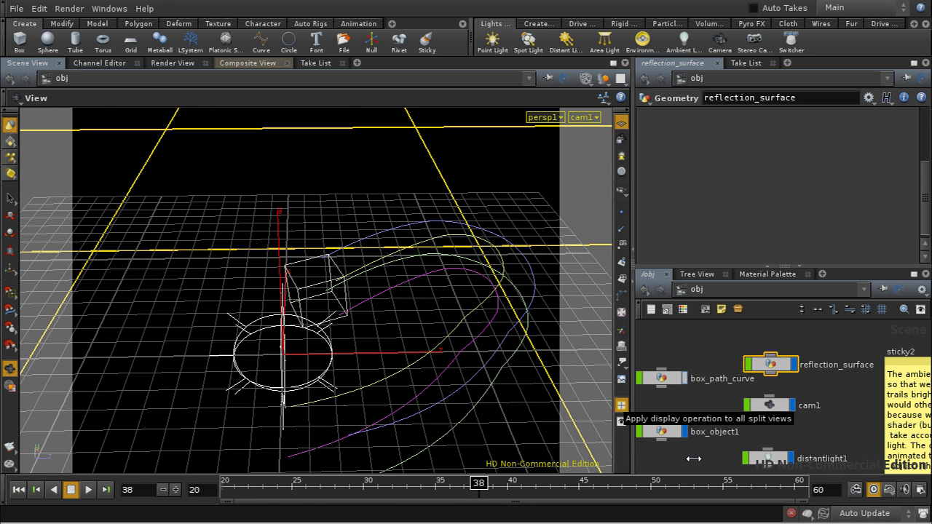
{"action": "middle_click_drag", "start_coordinate": [685, 462], "coordinate": [734, 417]}
Enter the trails geometry node and maximize the network editor to show its whole network
{"action": "double_click", "coordinate": [726, 420]}
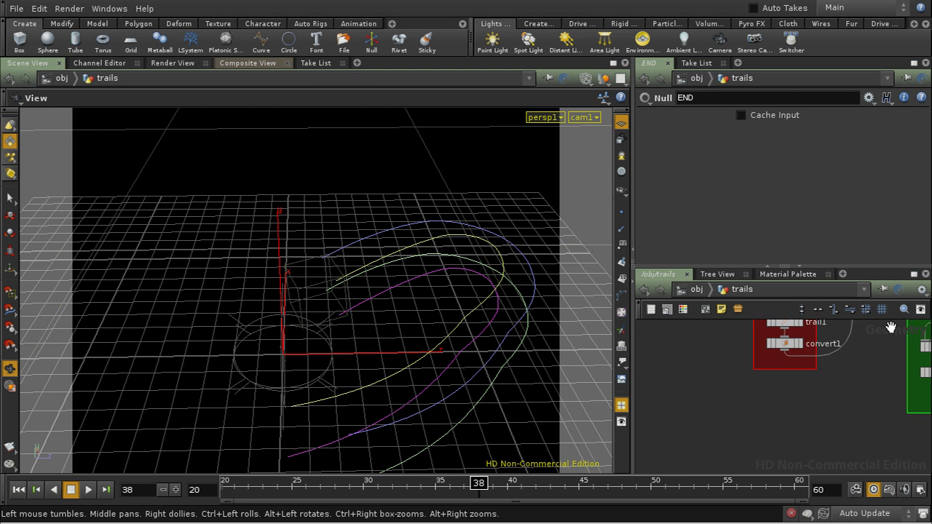
{"action": "left_click", "coordinate": [916, 273]}
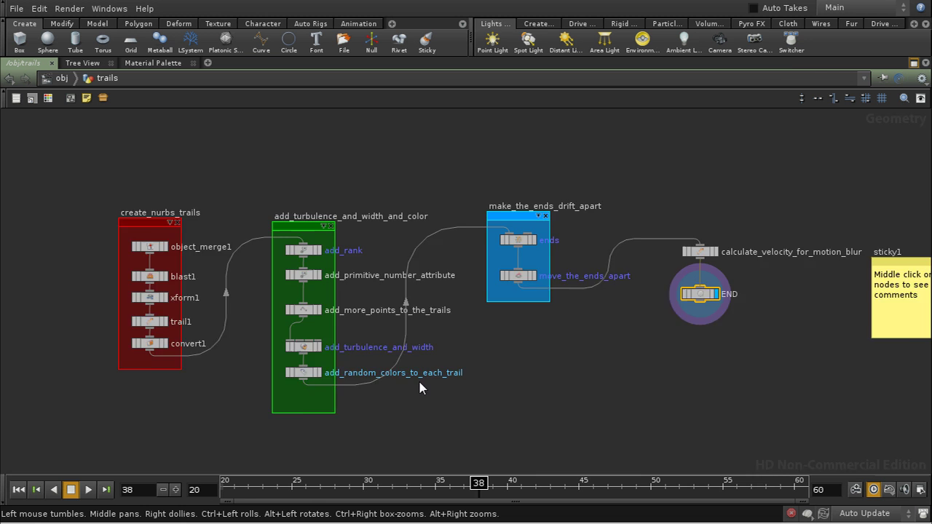
{"action": "middle_click_drag", "start_coordinate": [420, 388], "coordinate": [540, 356]}
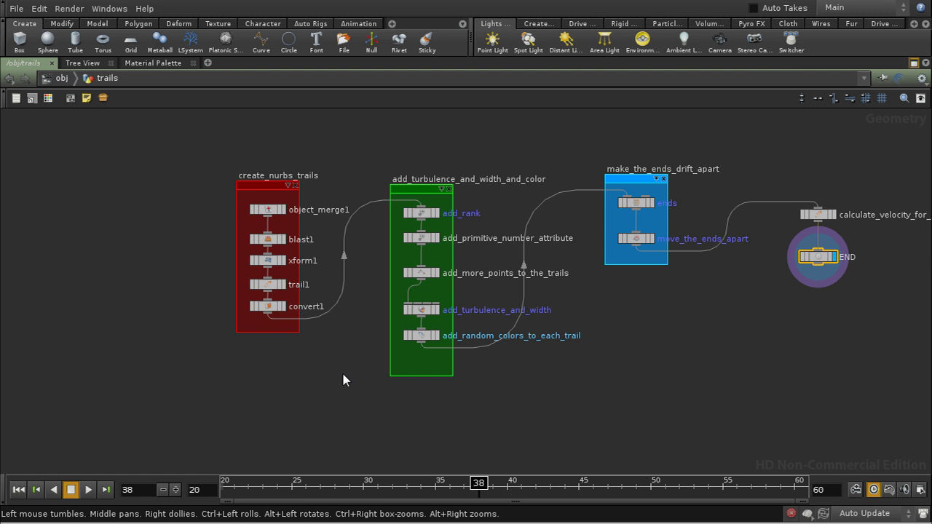
{"action": "middle_click_drag", "start_coordinate": [342, 374], "coordinate": [277, 381]}
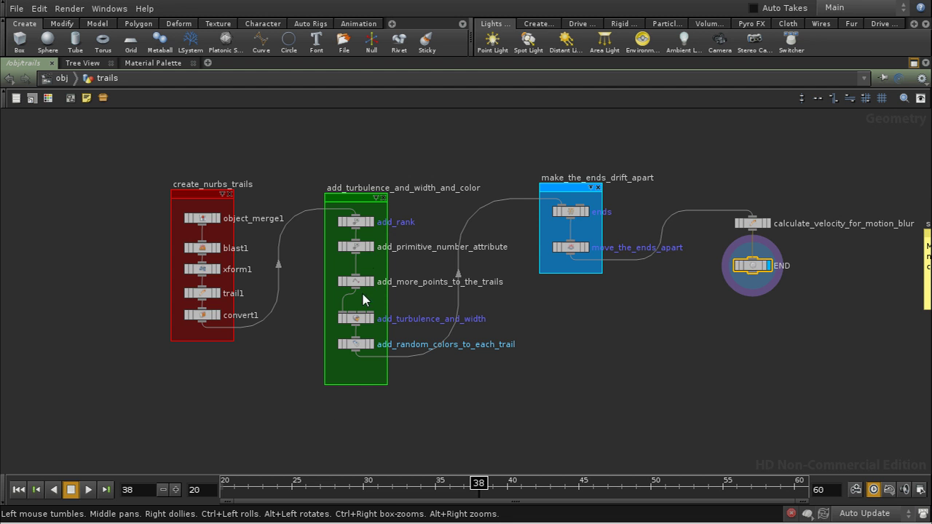
Preview the add_primitive_number_attribute node's parameters over the network, then dismiss them
{"action": "left_click", "coordinate": [356, 247]}
{"action": "middle_click_drag", "start_coordinate": [582, 460], "coordinate": [453, 463]}
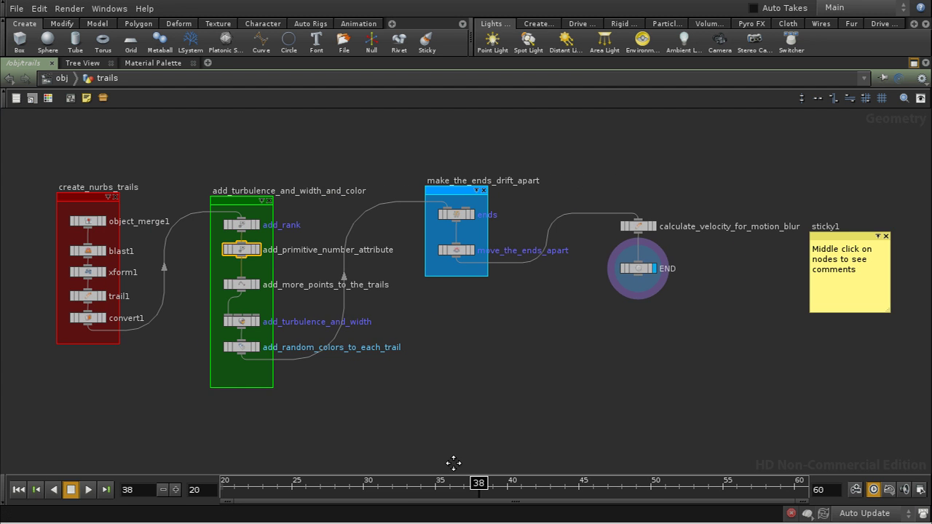
{"action": "key", "text": "p"}
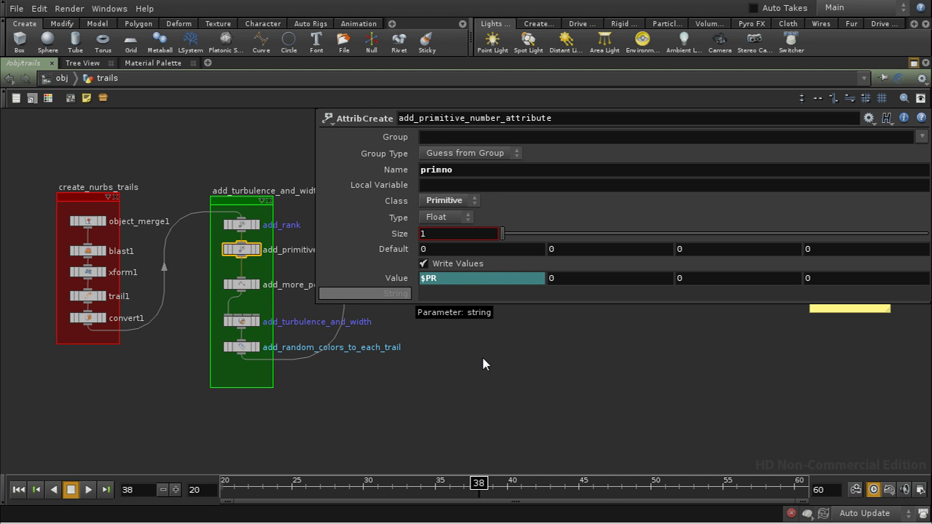
{"action": "key", "text": "p"}
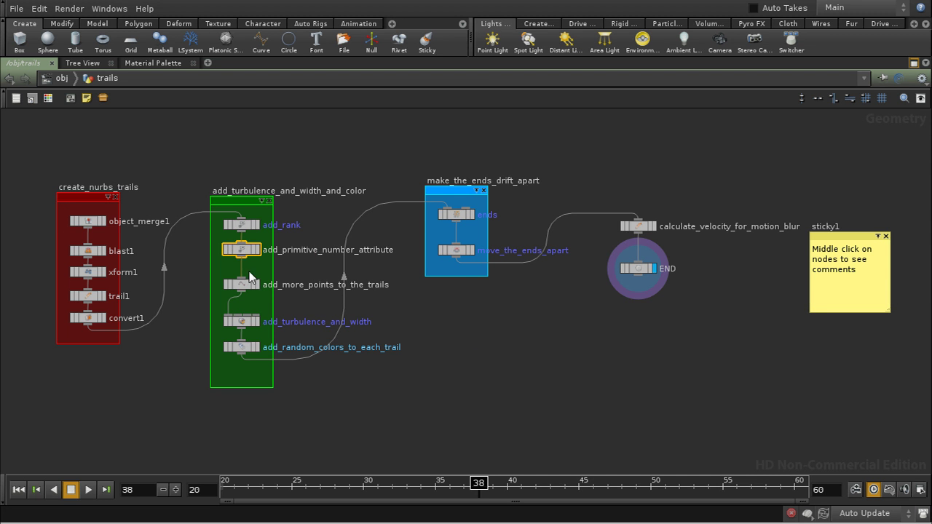
Inspect the add_more_points_to_the_trails and add_turbulence_and_width nodes
{"action": "middle_click_drag", "start_coordinate": [389, 395], "coordinate": [421, 378]}
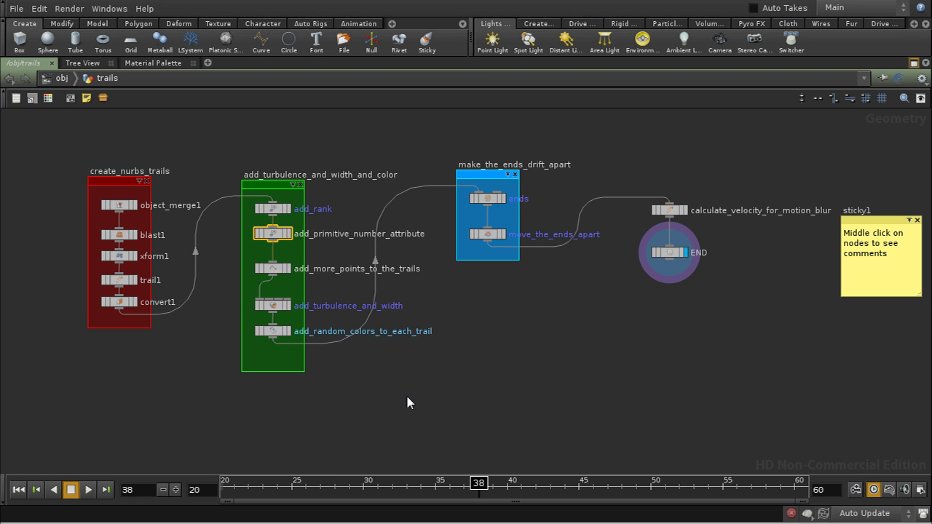
{"action": "middle_click_drag", "start_coordinate": [407, 402], "coordinate": [426, 418]}
{"action": "left_click", "coordinate": [289, 283]}
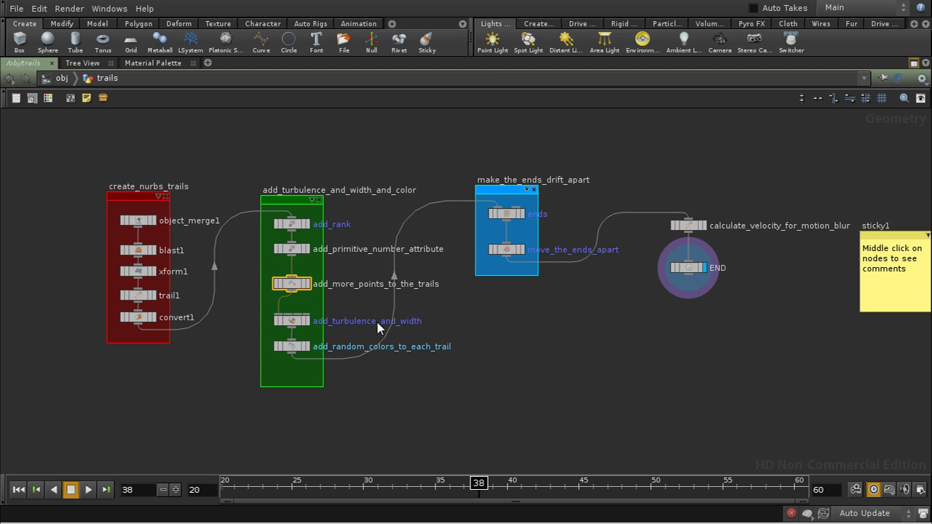
{"action": "left_click", "coordinate": [291, 321]}
{"action": "middle_click_drag", "start_coordinate": [444, 436], "coordinate": [503, 410]}
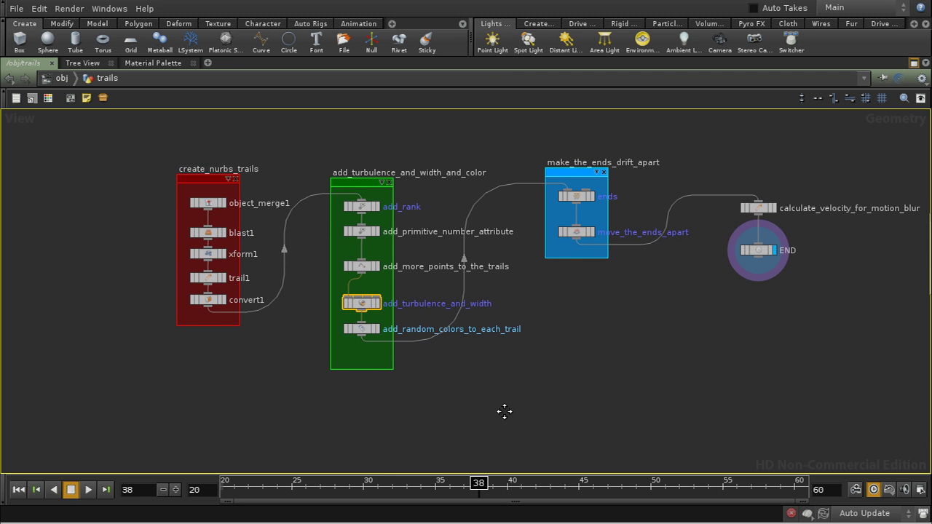
Enter add_turbulence_and_width's VEX network and survey sticky1, rank_in, add1 and the add_width box
{"action": "double_click", "coordinate": [362, 305]}
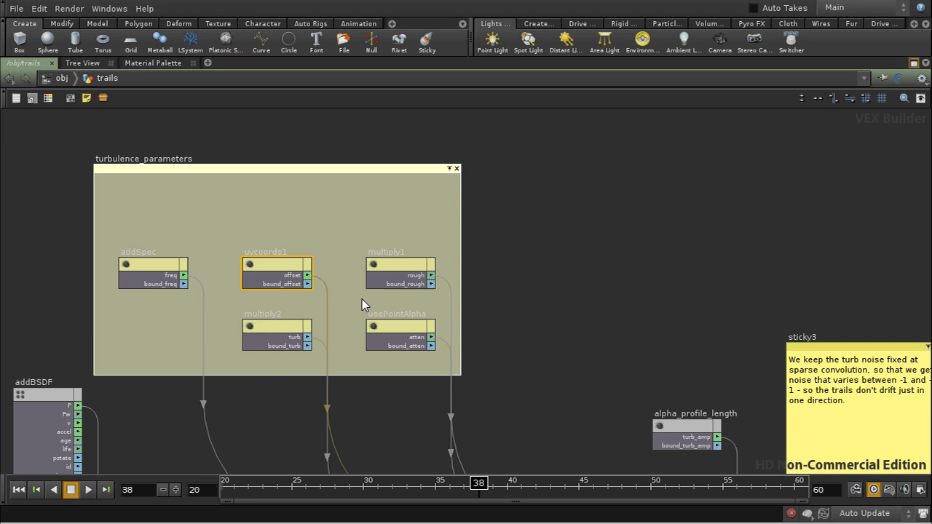
{"action": "scroll", "coordinate": [552, 315], "scroll_direction": "down", "scroll_amount": 3}
{"action": "scroll", "coordinate": [552, 345], "scroll_direction": "down", "scroll_amount": 1}
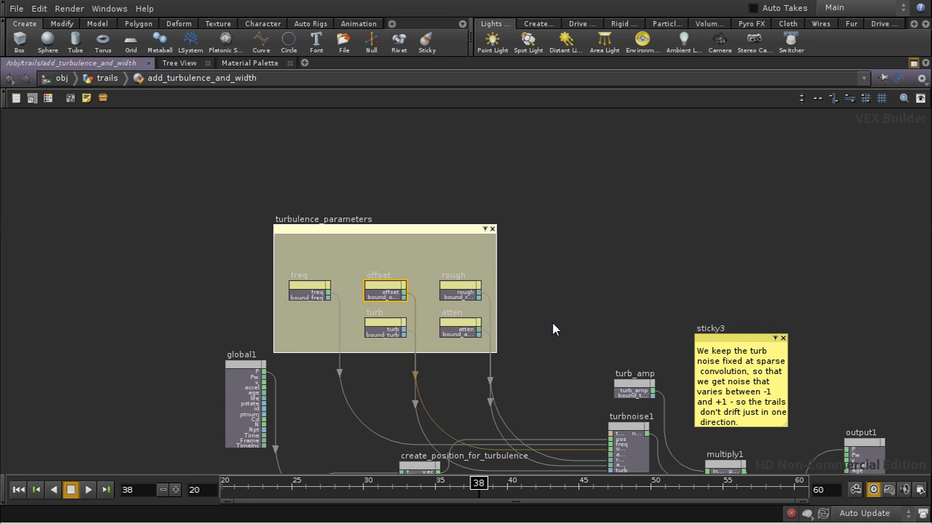
{"action": "middle_click_drag", "start_coordinate": [552, 322], "coordinate": [567, 206]}
{"action": "middle_click_drag", "start_coordinate": [514, 410], "coordinate": [592, 339]}
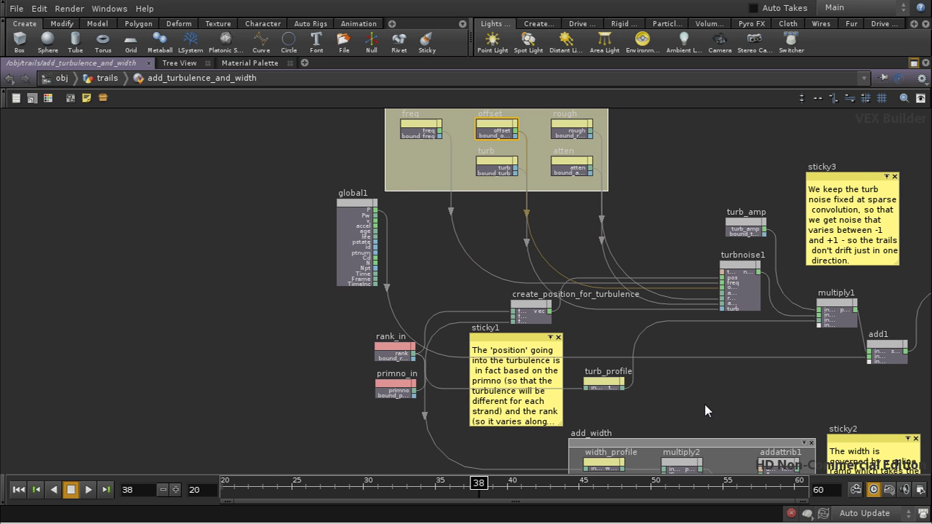
{"action": "middle_click_drag", "start_coordinate": [704, 405], "coordinate": [762, 327]}
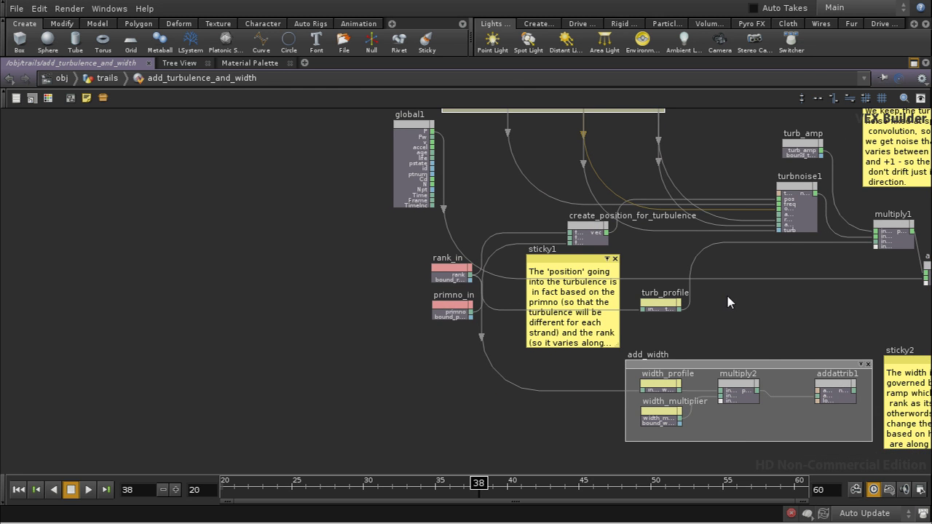
{"action": "scroll", "coordinate": [726, 292], "scroll_direction": "up", "scroll_amount": 5}
Examine turbnoise1 and the turbulence parameter box, then sticky1, rank_in, primno_in and add_width
{"action": "middle_click_drag", "start_coordinate": [560, 231], "coordinate": [587, 320]}
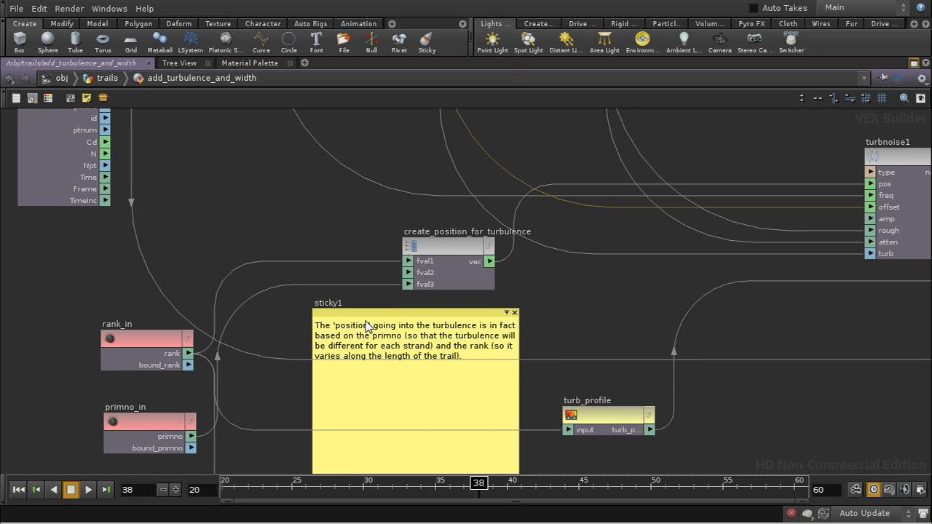
{"action": "middle_click_drag", "start_coordinate": [185, 249], "coordinate": [244, 197]}
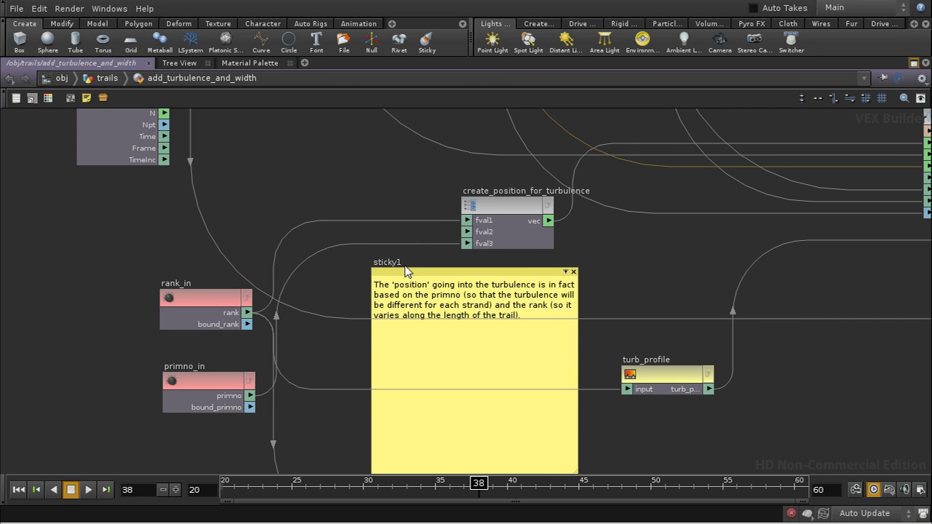
{"action": "middle_click_drag", "start_coordinate": [561, 287], "coordinate": [452, 349]}
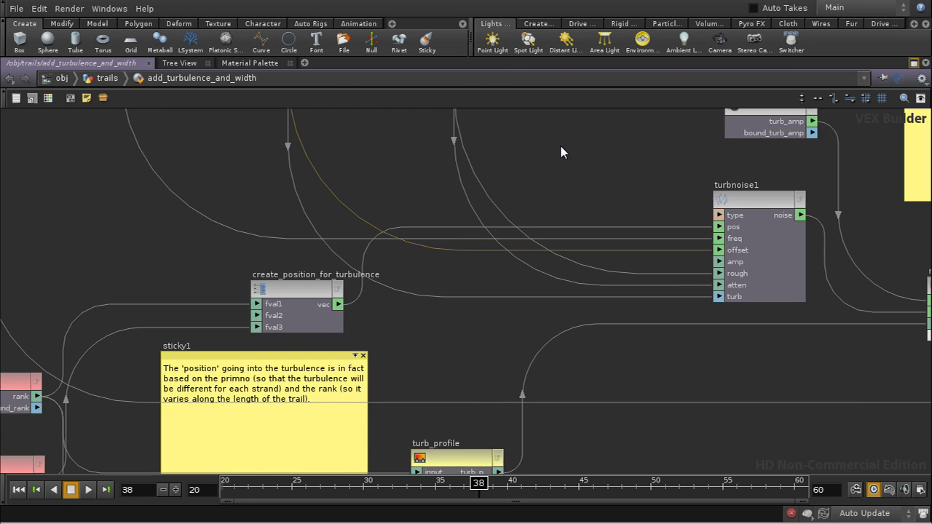
{"action": "middle_click_drag", "start_coordinate": [560, 151], "coordinate": [605, 289]}
{"action": "middle_click_drag", "start_coordinate": [447, 318], "coordinate": [498, 410]}
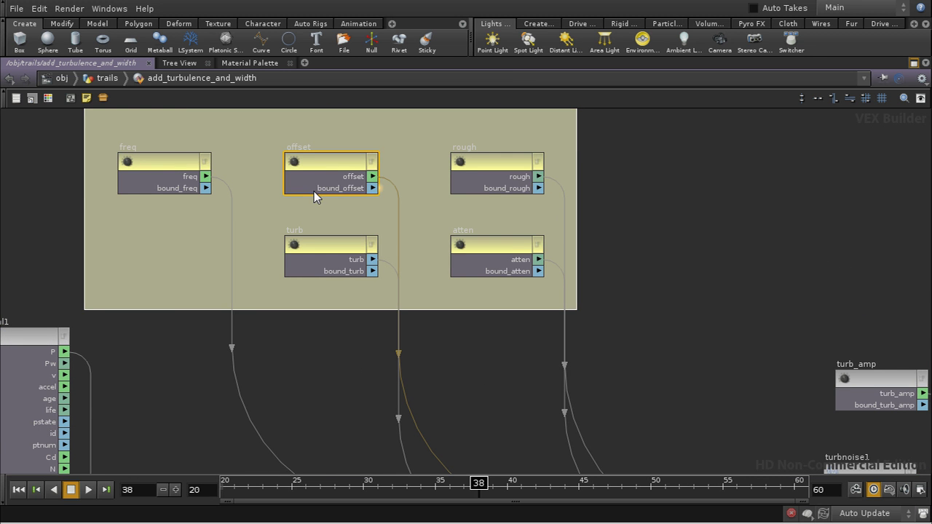
{"action": "middle_click_drag", "start_coordinate": [602, 310], "coordinate": [562, 210]}
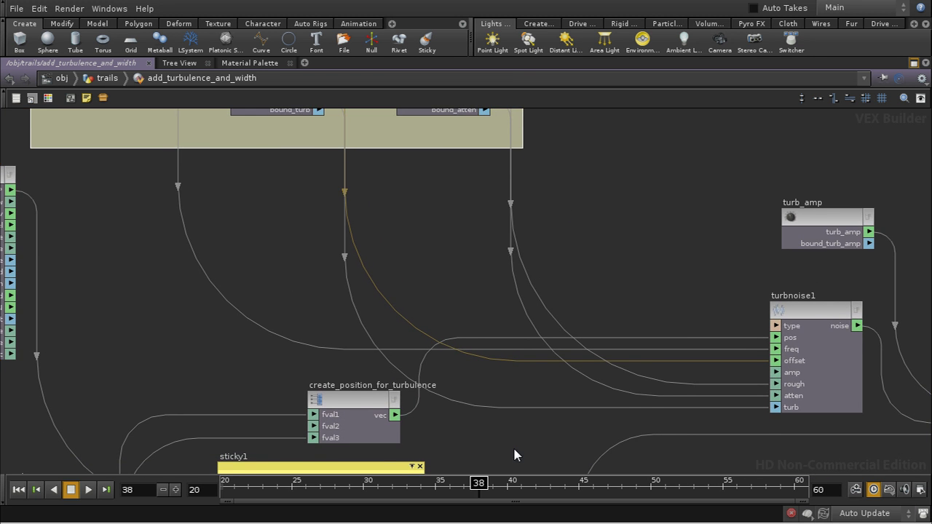
{"action": "middle_click_drag", "start_coordinate": [514, 454], "coordinate": [549, 295]}
{"action": "middle_click_drag", "start_coordinate": [681, 419], "coordinate": [686, 329]}
{"action": "left_click", "coordinate": [558, 316]}
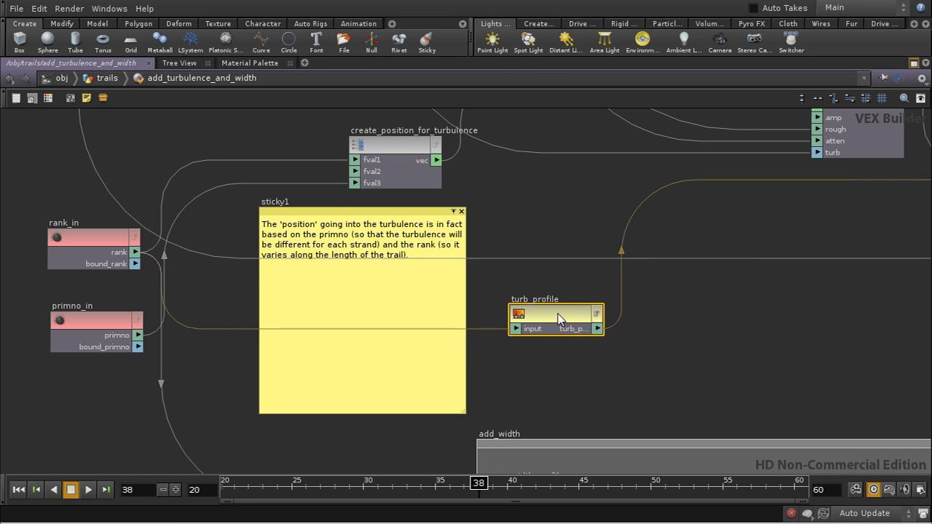
{"action": "middle_click_drag", "start_coordinate": [600, 379], "coordinate": [476, 375]}
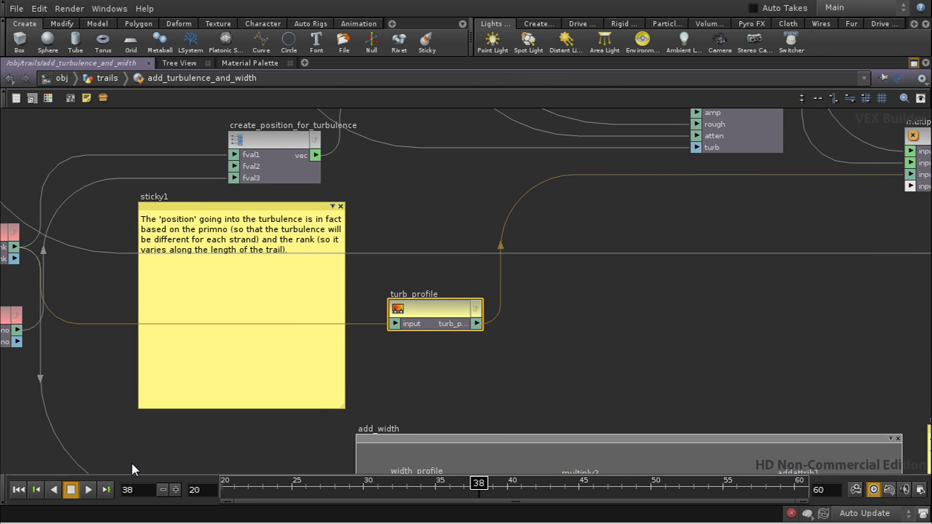
{"action": "middle_click_drag", "start_coordinate": [129, 465], "coordinate": [244, 449]}
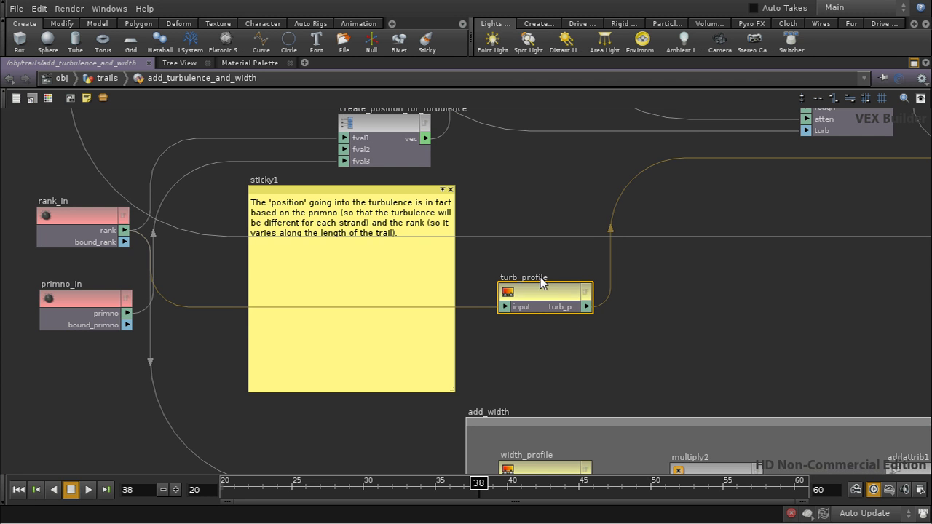
{"action": "middle_click_drag", "start_coordinate": [692, 320], "coordinate": [525, 322]}
{"action": "middle_click_drag", "start_coordinate": [736, 316], "coordinate": [457, 396]}
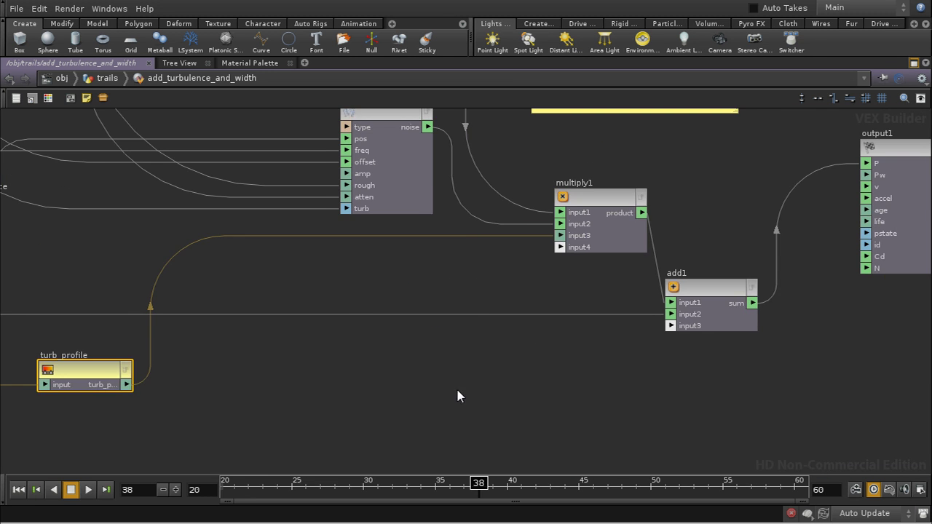
{"action": "middle_click_drag", "start_coordinate": [784, 416], "coordinate": [633, 459]}
{"action": "mouse_move", "coordinate": [697, 368]}
{"action": "middle_mouse_down"}
{"action": "mouse_move", "coordinate": [713, 466]}
{"action": "mouse_move", "coordinate": [689, 354]}
{"action": "middle_mouse_up"}
{"action": "middle_click_drag", "start_coordinate": [510, 458], "coordinate": [578, 291]}
{"action": "middle_click_drag", "start_coordinate": [375, 297], "coordinate": [557, 181]}
{"action": "middle_click_drag", "start_coordinate": [96, 411], "coordinate": [343, 399]}
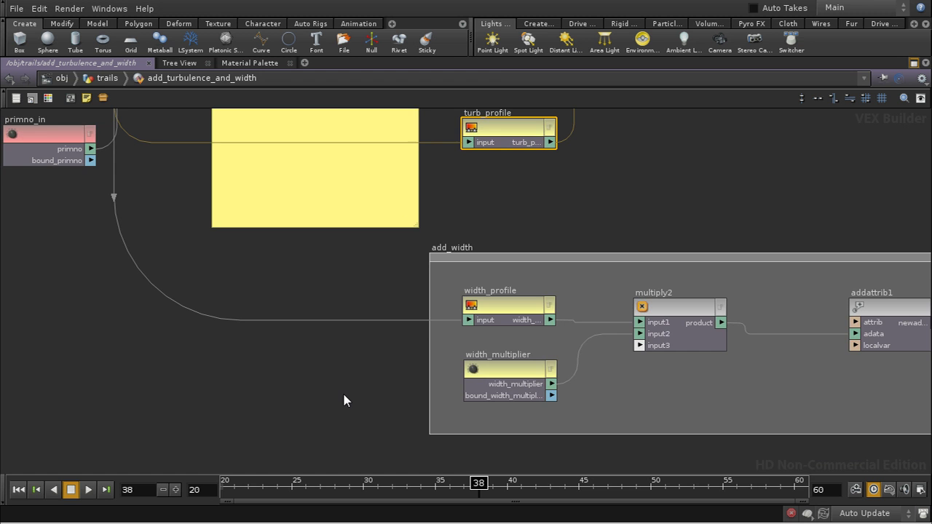
{"action": "middle_click_drag", "start_coordinate": [264, 376], "coordinate": [185, 391]}
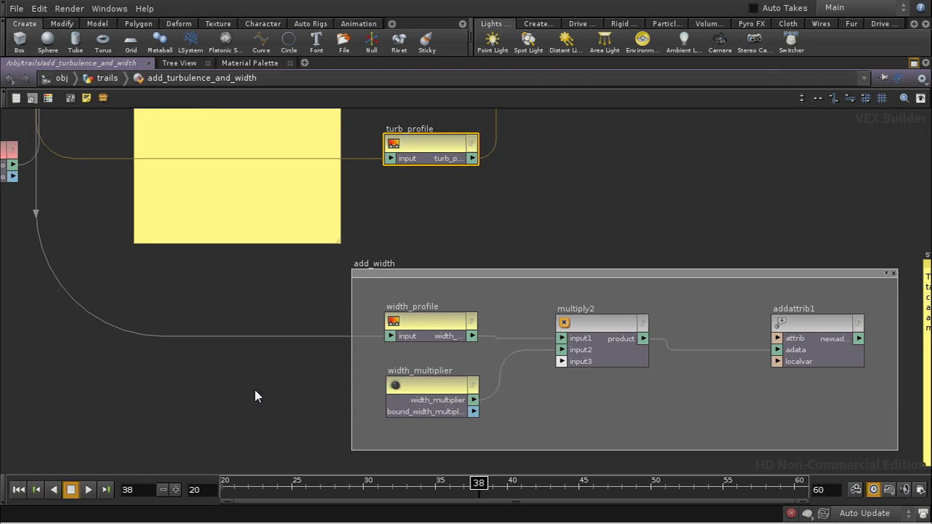
{"action": "middle_click_drag", "start_coordinate": [254, 396], "coordinate": [294, 333]}
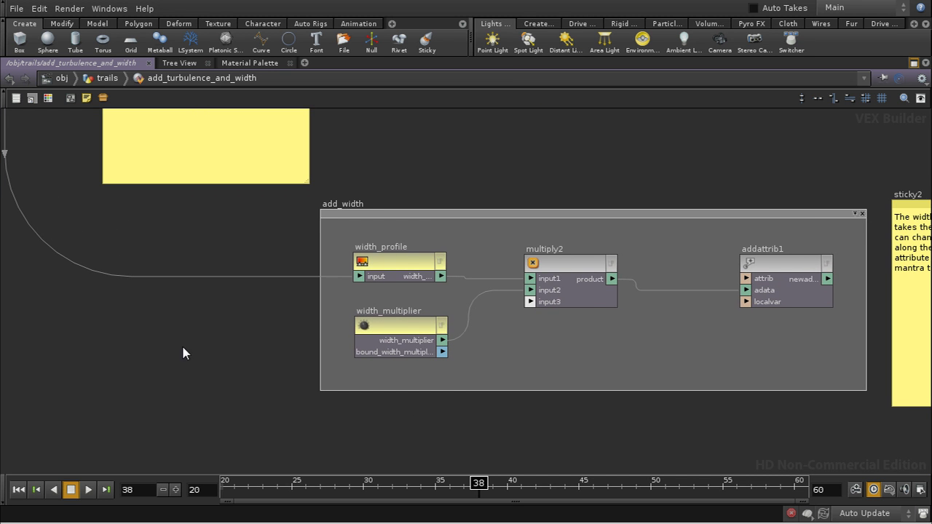
{"action": "middle_click_drag", "start_coordinate": [181, 345], "coordinate": [339, 461]}
{"action": "middle_click_drag", "start_coordinate": [132, 334], "coordinate": [191, 320]}
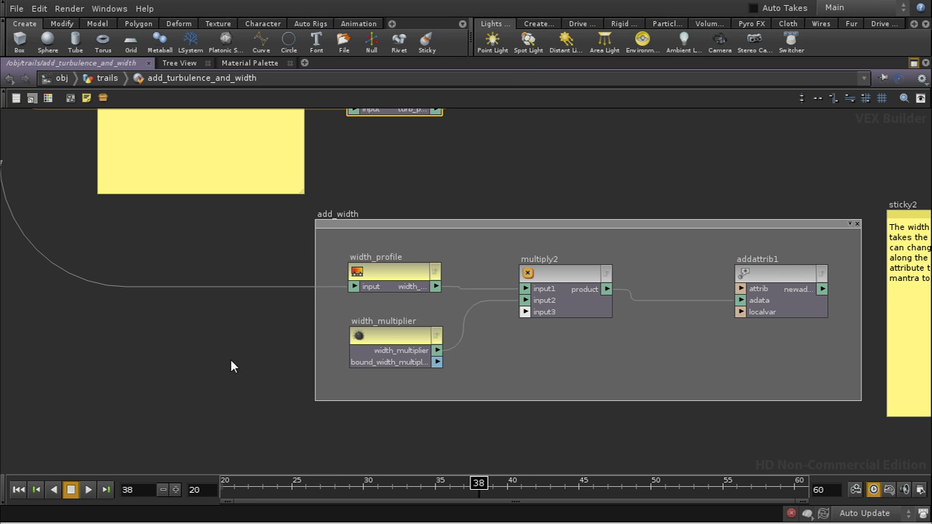
Select width_multiplier, read the sticky2 note, and centre the view on addattrib1
{"action": "left_click", "coordinate": [396, 336]}
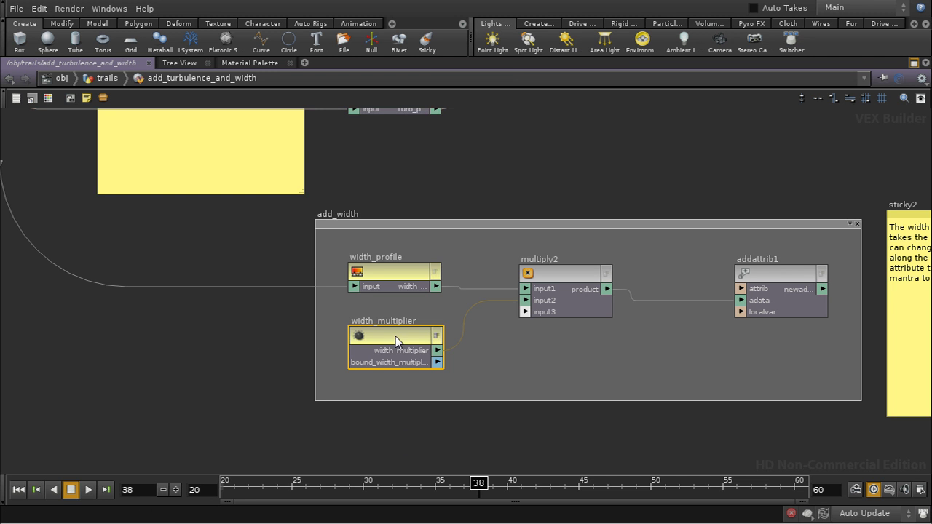
{"action": "key", "text": "h"}
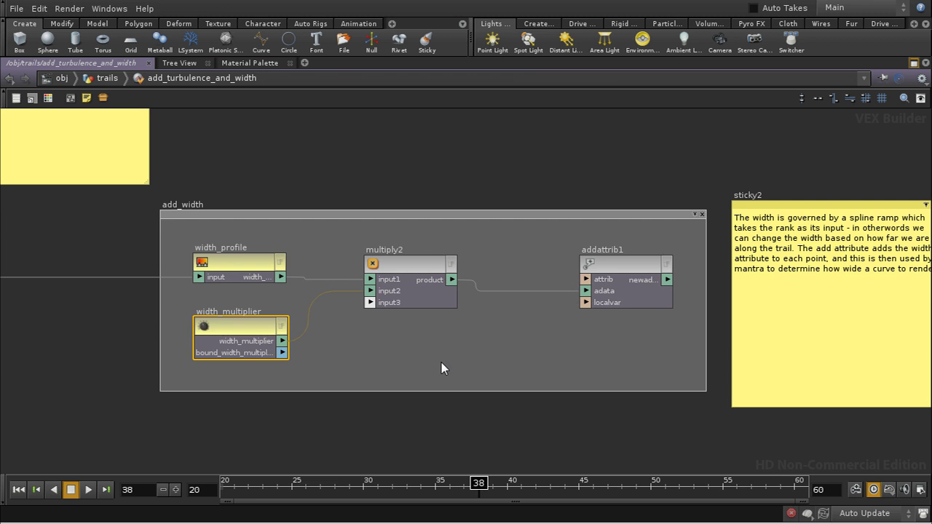
{"action": "left_click", "coordinate": [632, 260]}
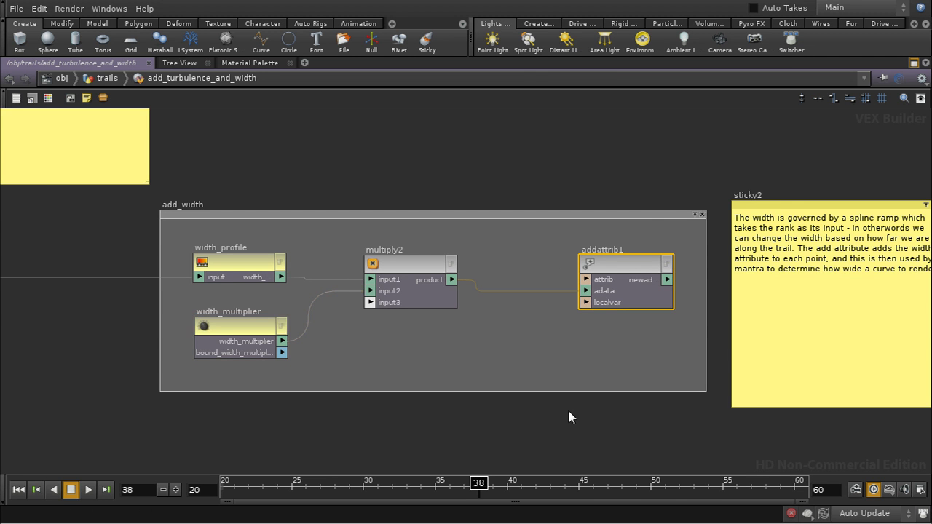
{"action": "key", "text": "f"}
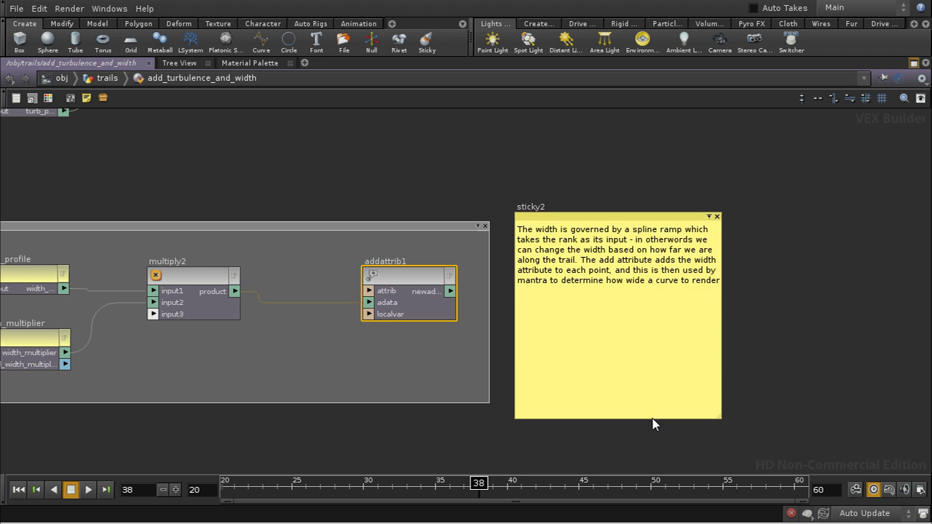
Peek at addattrib1's Add Attribute parameters, then reframe the whole add_width box
{"action": "key", "text": "p"}
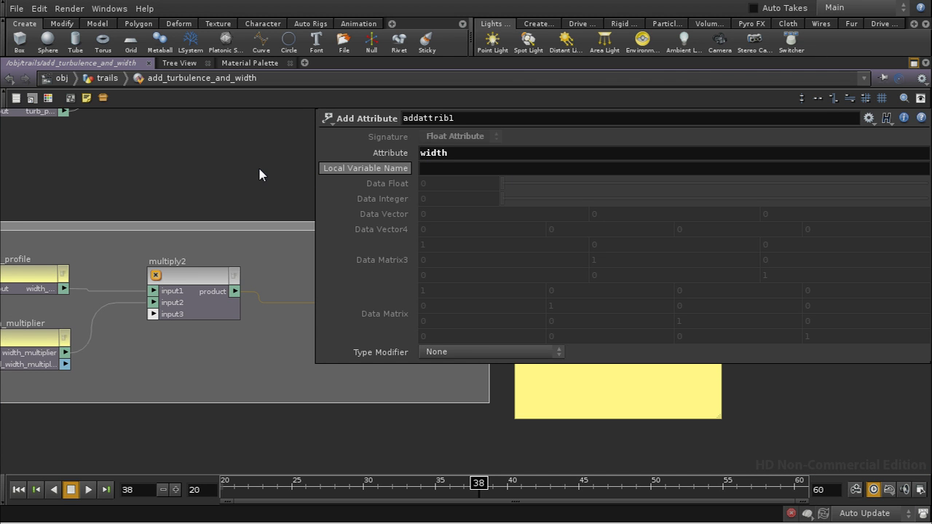
{"action": "key", "text": "p"}
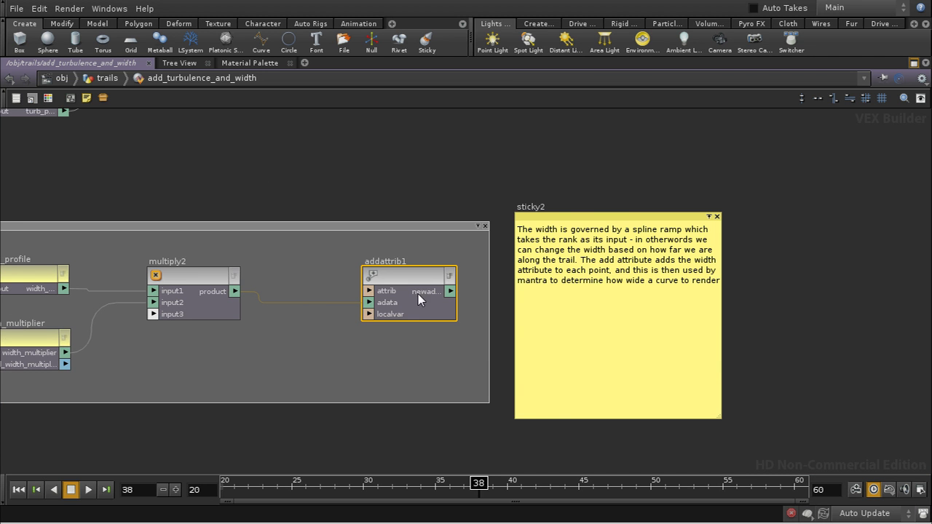
{"action": "middle_click_drag", "start_coordinate": [322, 430], "coordinate": [393, 406]}
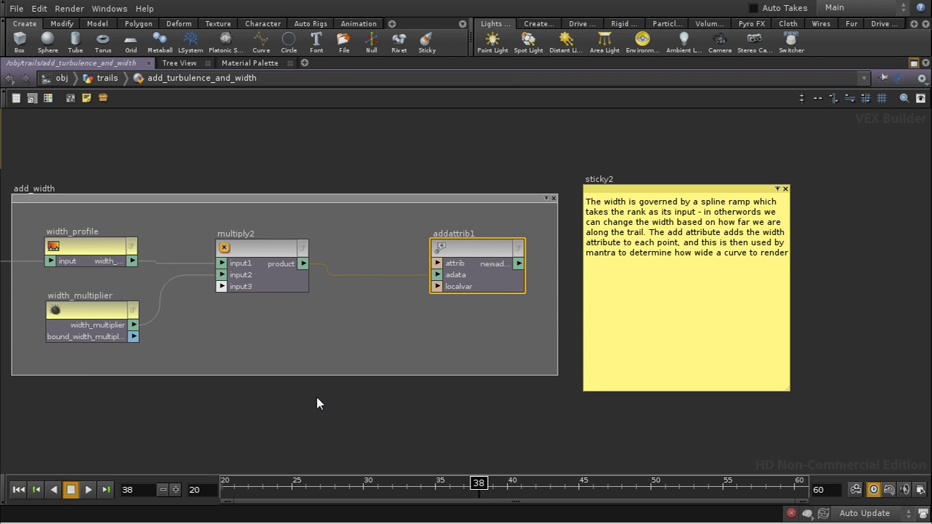
{"action": "middle_click_drag", "start_coordinate": [317, 403], "coordinate": [338, 419]}
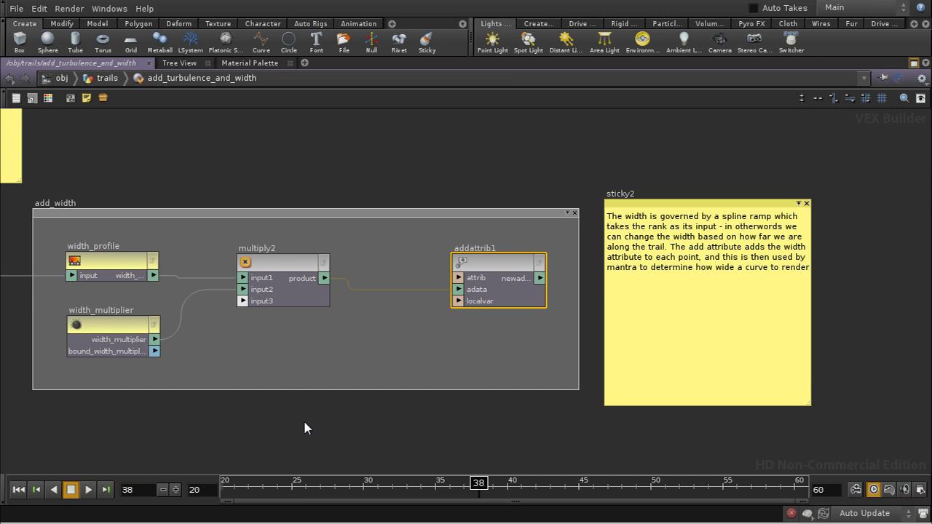
Climb back up to the scene-level /obj network, centring trails, camera and lights in view
{"action": "key", "text": "u"}
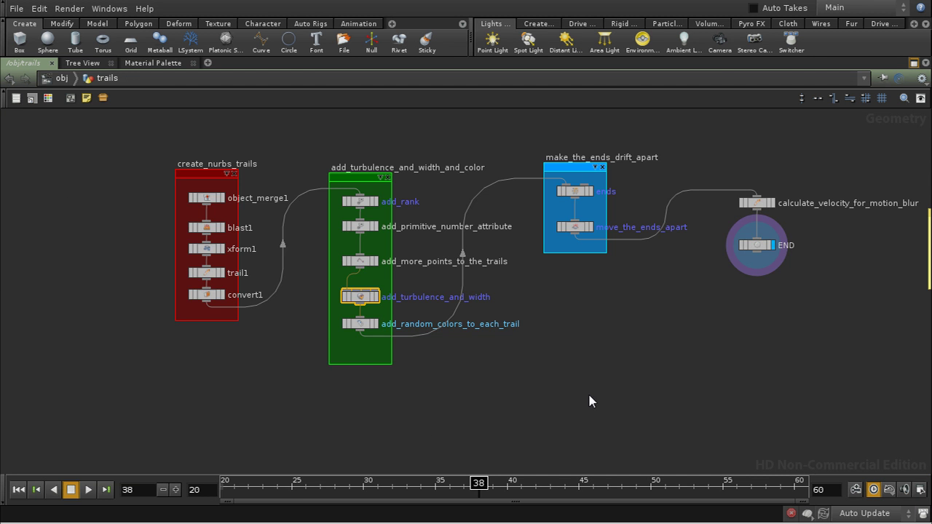
{"action": "middle_click_drag", "start_coordinate": [588, 393], "coordinate": [579, 376]}
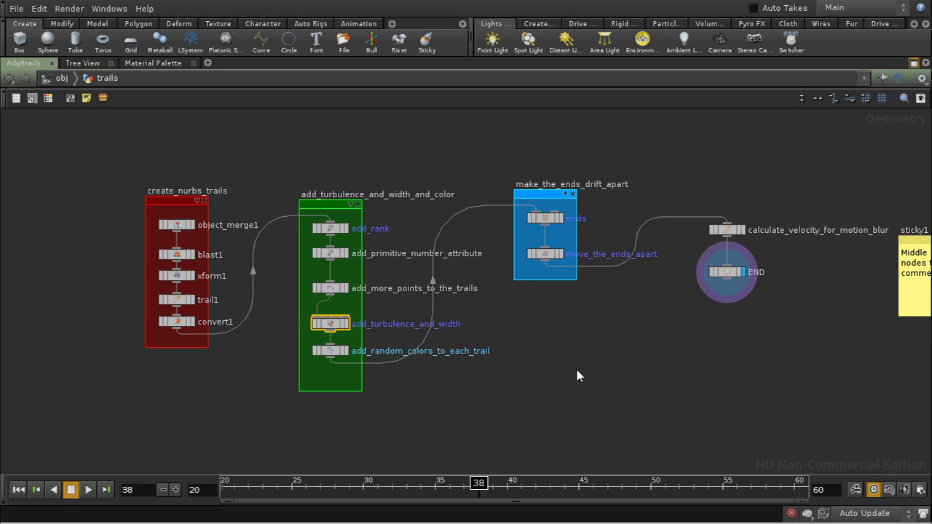
{"action": "key", "text": "u"}
{"action": "middle_click_drag", "start_coordinate": [489, 359], "coordinate": [717, 244]}
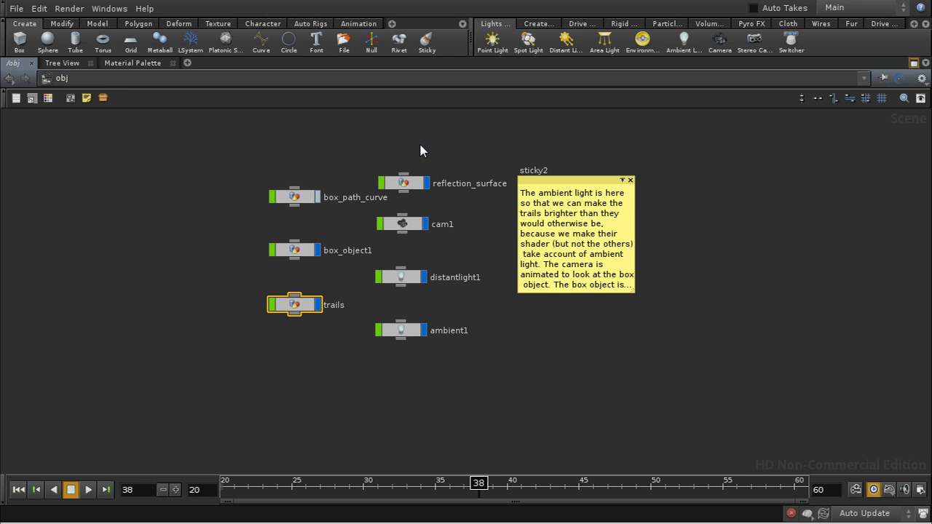
{"action": "left_click", "coordinate": [396, 87]}
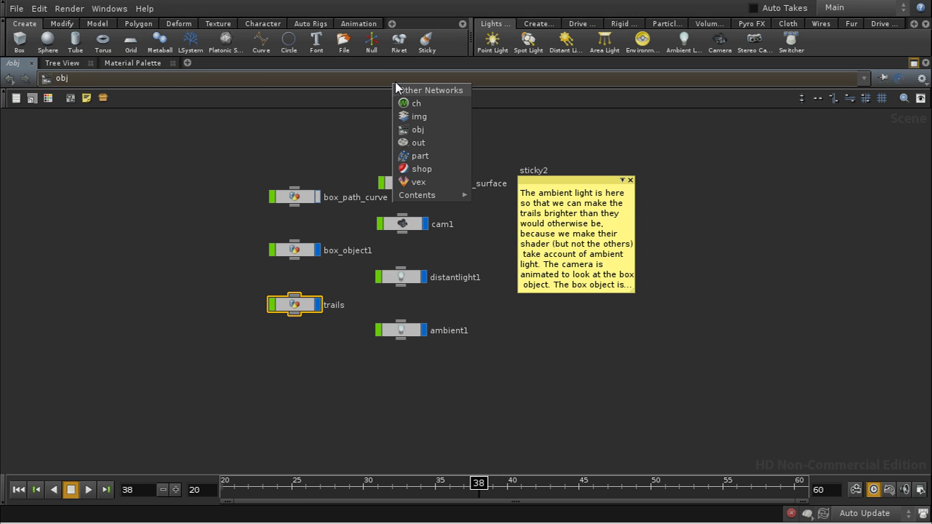
Switch to the shop network holding the clay, trail_surface, v_matte1 and reflective shaders
{"action": "left_click", "coordinate": [423, 169]}
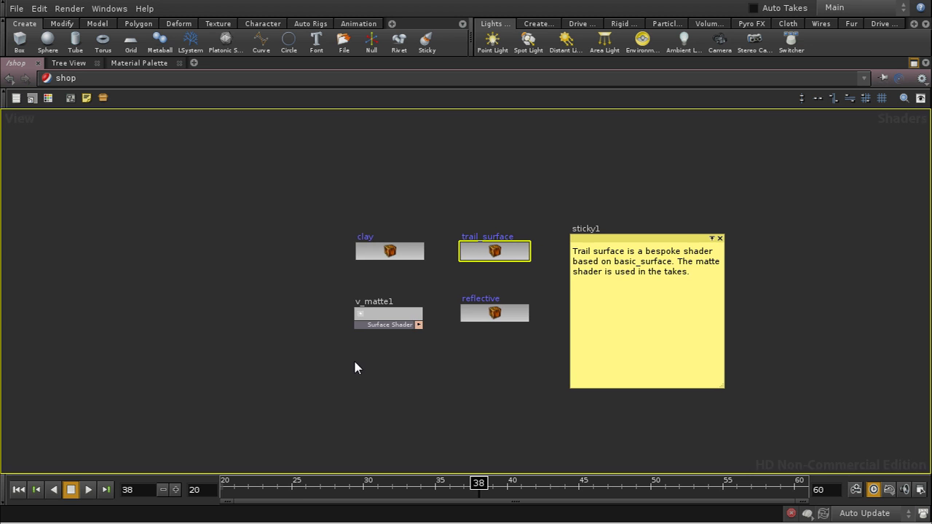
{"action": "middle_click_drag", "start_coordinate": [353, 358], "coordinate": [384, 368]}
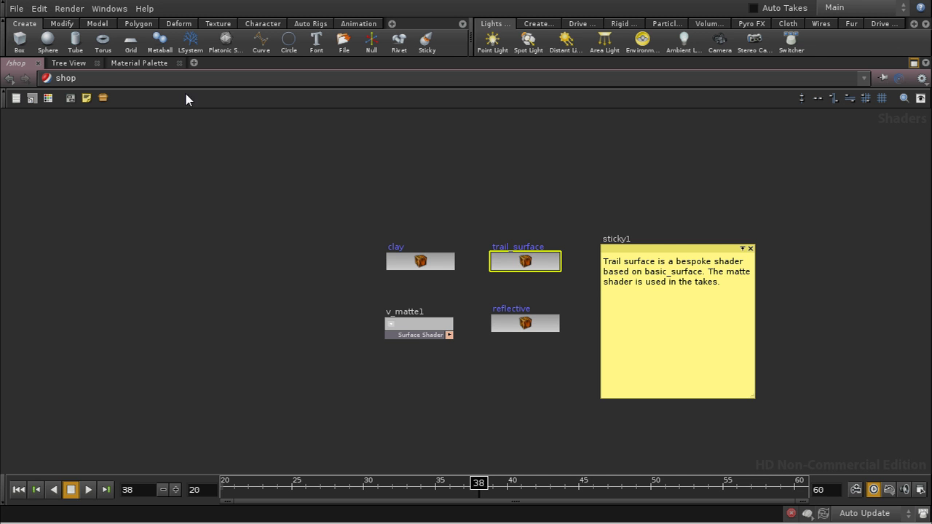
Dive into trail_surface's basic shader and inspect the alpha_profile_width and alpha_profile_length nodes
{"action": "double_click", "coordinate": [524, 262]}
{"action": "double_click", "coordinate": [364, 331]}
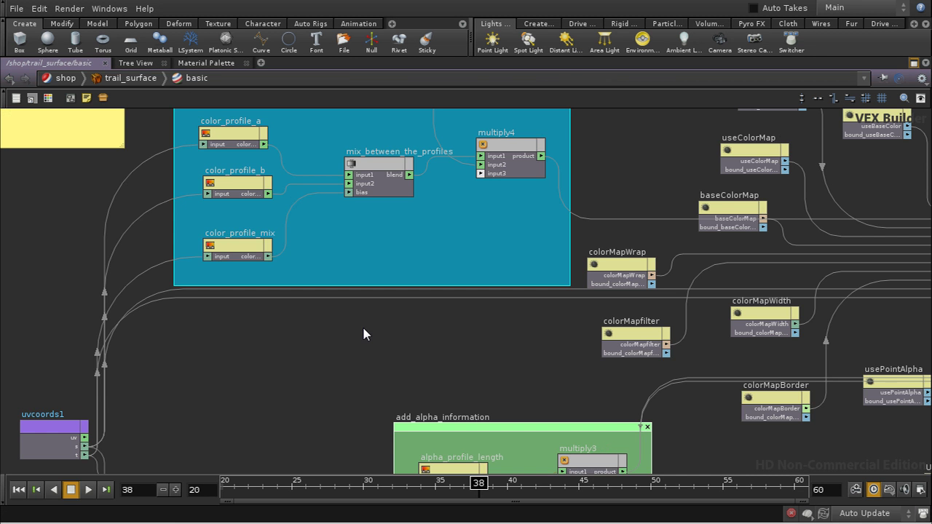
{"action": "scroll", "coordinate": [359, 333], "scroll_direction": "down", "scroll_amount": 5}
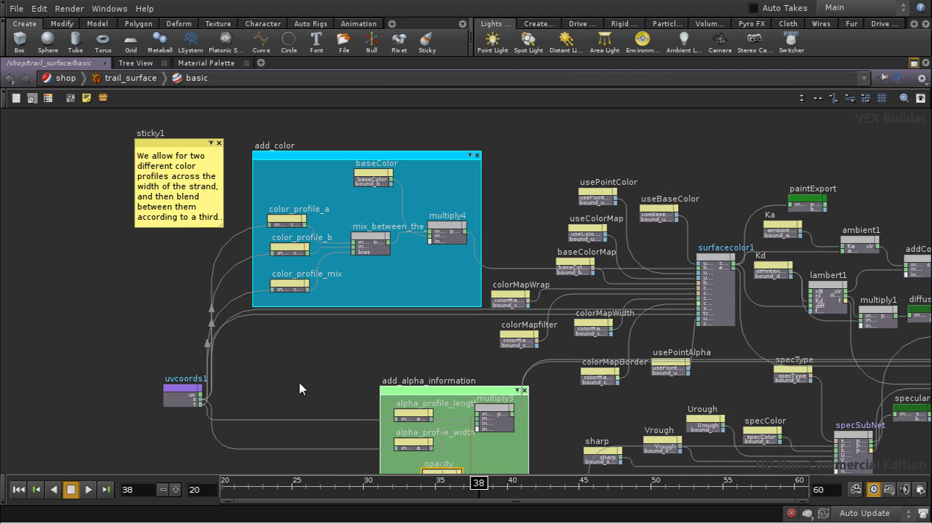
{"action": "middle_click_drag", "start_coordinate": [293, 340], "coordinate": [265, 222]}
{"action": "middle_click_drag", "start_coordinate": [355, 425], "coordinate": [355, 391]}
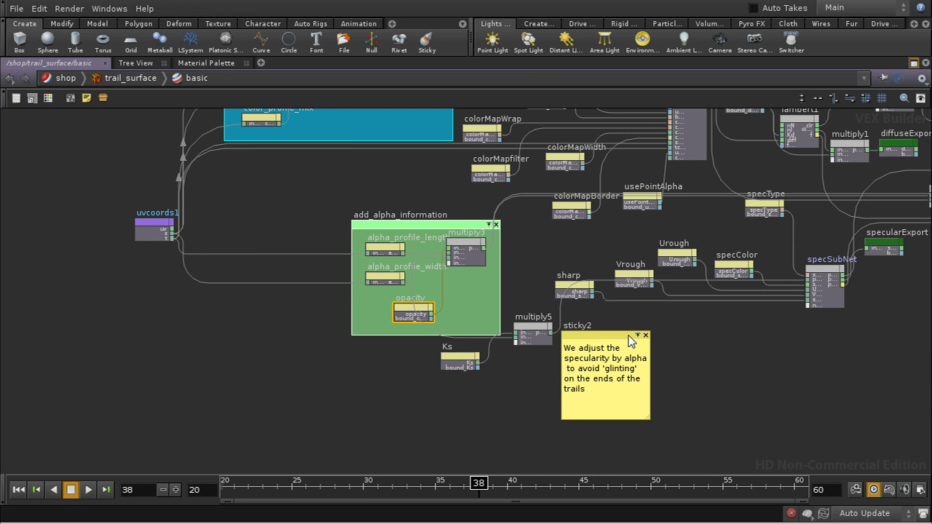
{"action": "left_click", "coordinate": [386, 275]}
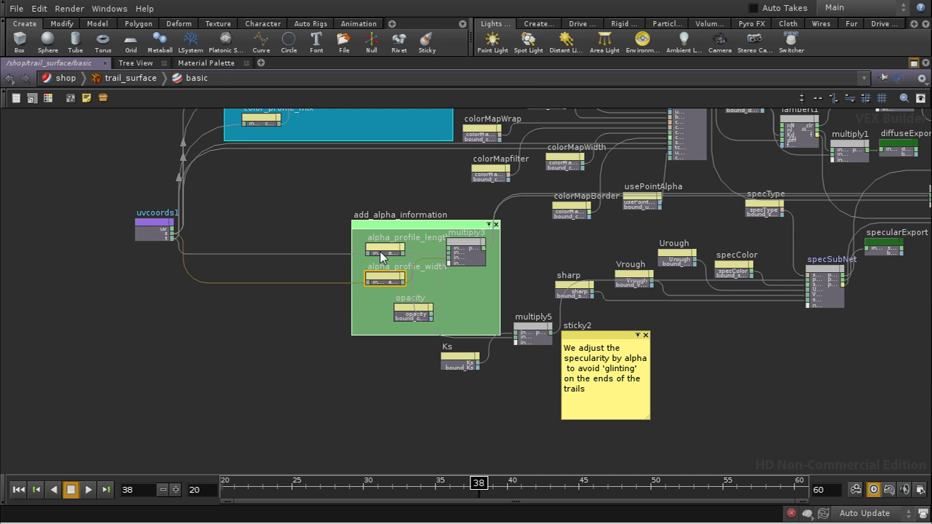
{"action": "left_click", "coordinate": [384, 249]}
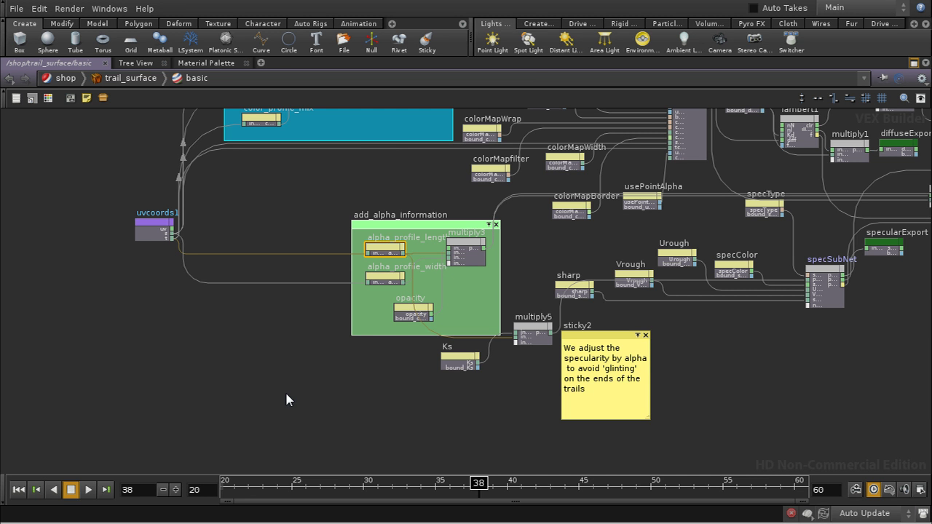
{"action": "scroll", "coordinate": [377, 395], "scroll_direction": "up", "scroll_amount": 5}
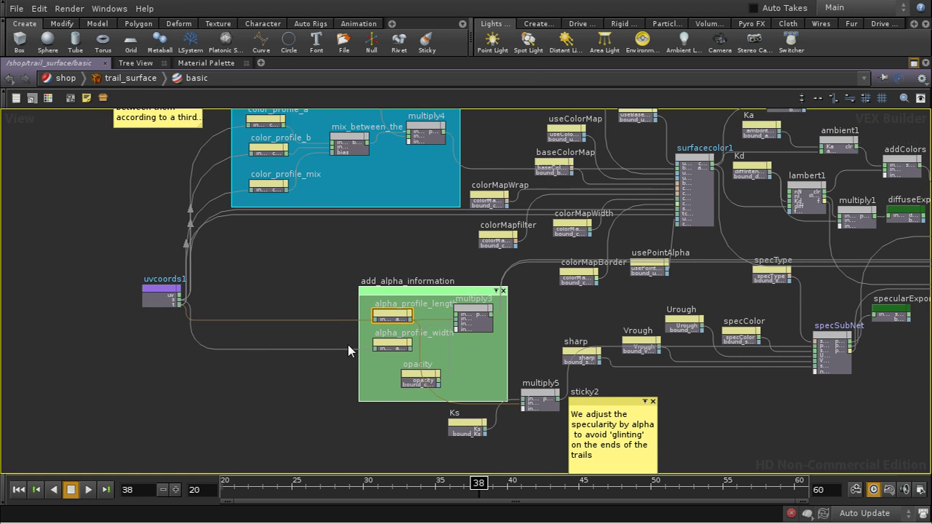
{"action": "scroll", "coordinate": [182, 346], "scroll_direction": "up", "scroll_amount": 3}
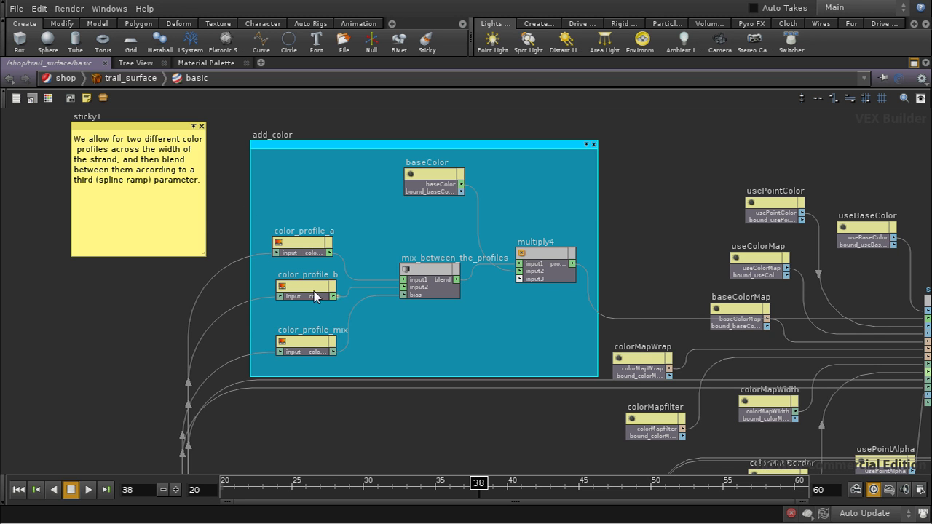
Align color_profile_a with the other profiles and nudge color_profile_b lower beside color_profile_mix
{"action": "left_click", "coordinate": [309, 338]}
{"action": "left_click_drag", "start_coordinate": [307, 243], "coordinate": [311, 243]}
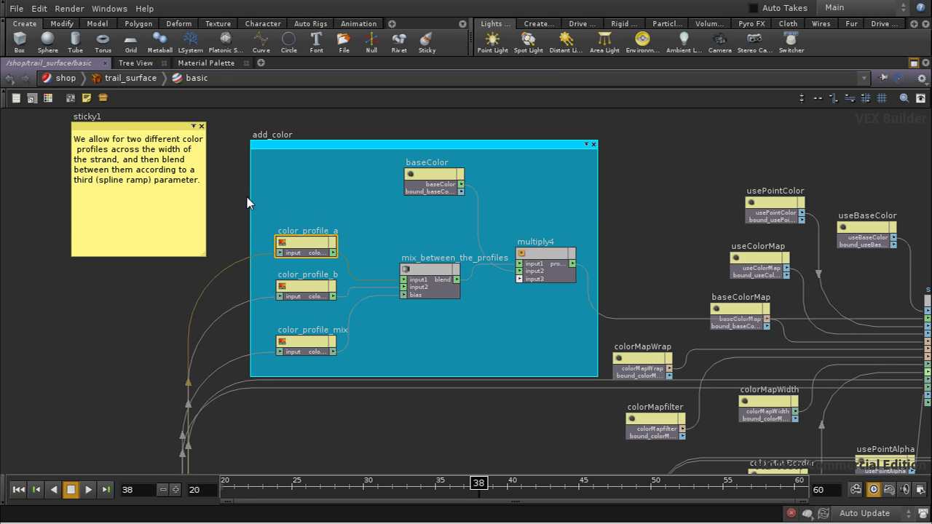
{"action": "left_click_drag", "start_coordinate": [307, 284], "coordinate": [307, 291]}
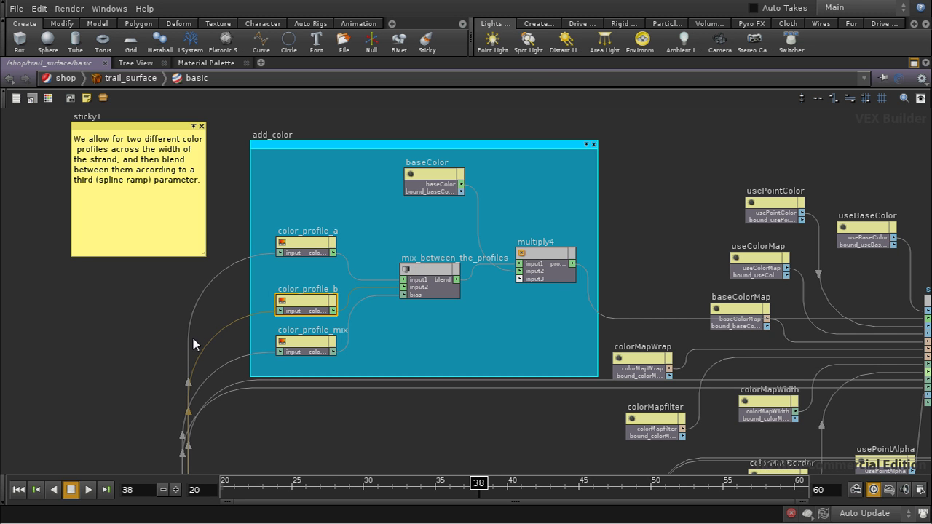
{"action": "left_click", "coordinate": [302, 343]}
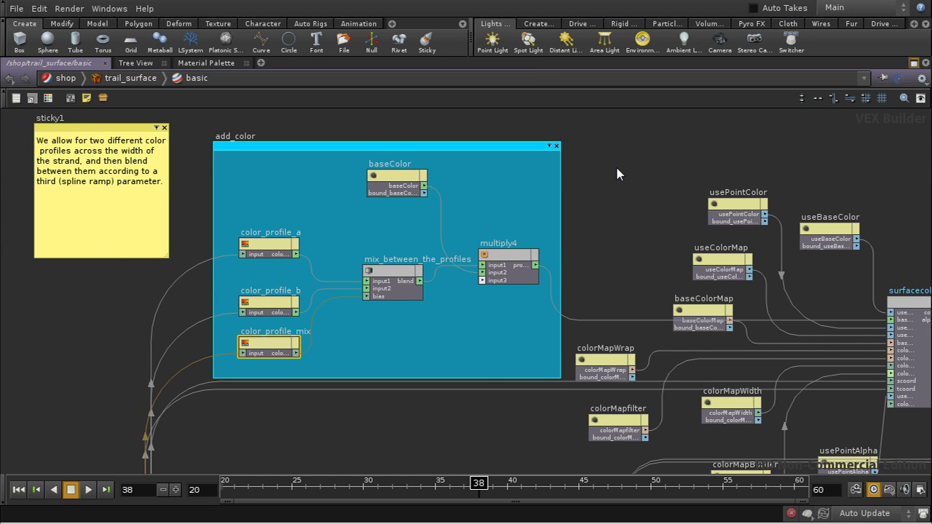
Back in /shop, display trail_surface's parameters and scroll through its Alpha and Color Profile ramps
{"action": "key", "text": "u"}
{"action": "key", "text": "u"}
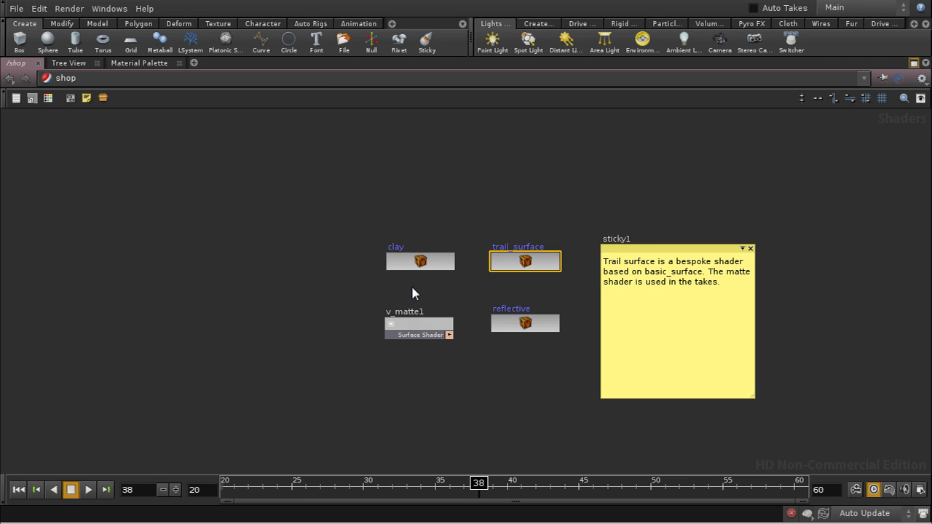
{"action": "key", "text": "p"}
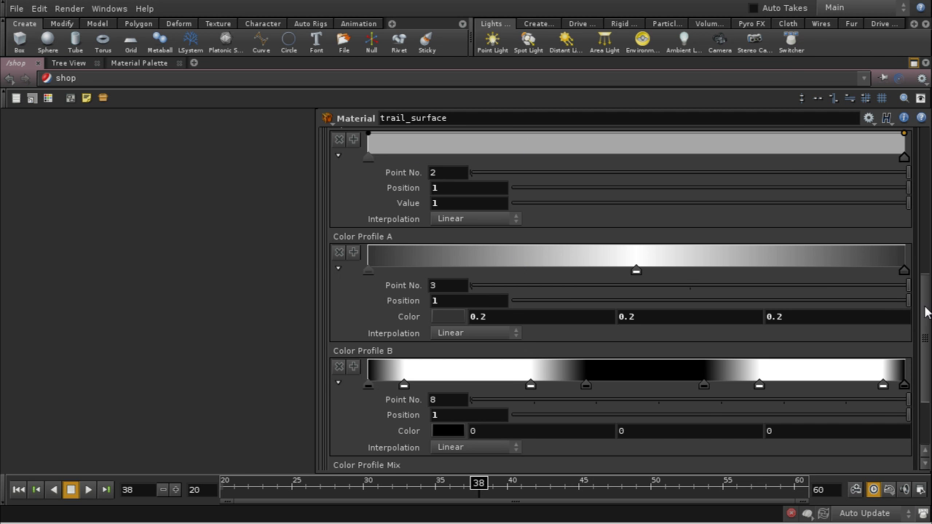
{"action": "scroll", "coordinate": [914, 292], "scroll_direction": "up", "scroll_amount": 10}
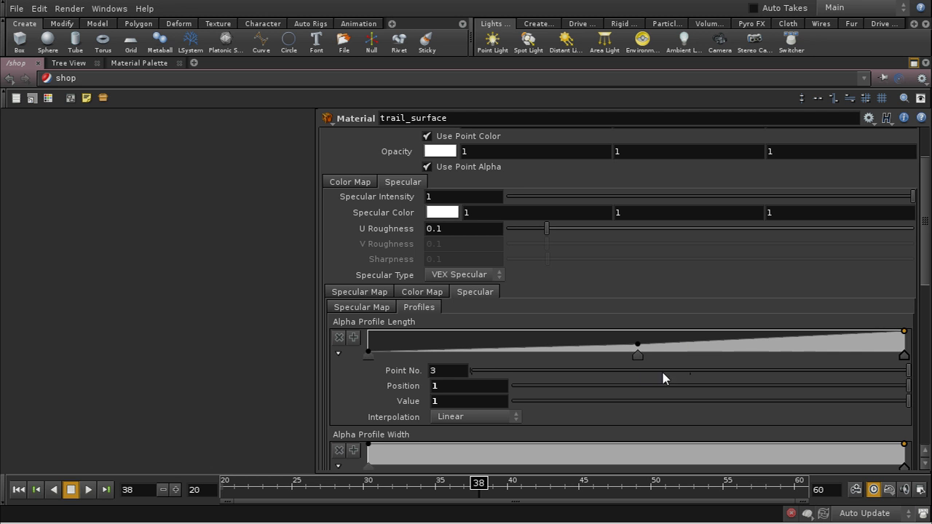
{"action": "left_click_drag", "start_coordinate": [927, 257], "coordinate": [927, 259]}
{"action": "scroll", "coordinate": [928, 260], "scroll_direction": "down", "scroll_amount": 5}
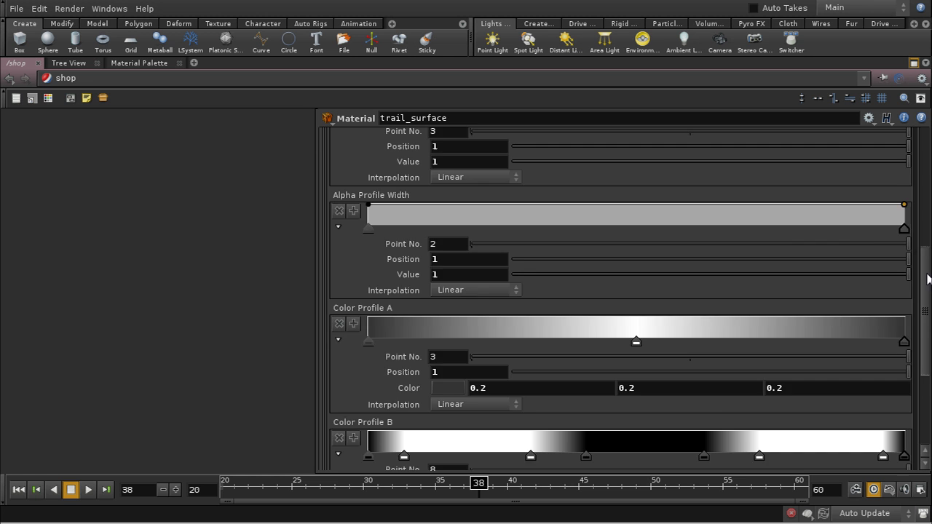
{"action": "left_click_drag", "start_coordinate": [927, 279], "coordinate": [928, 318]}
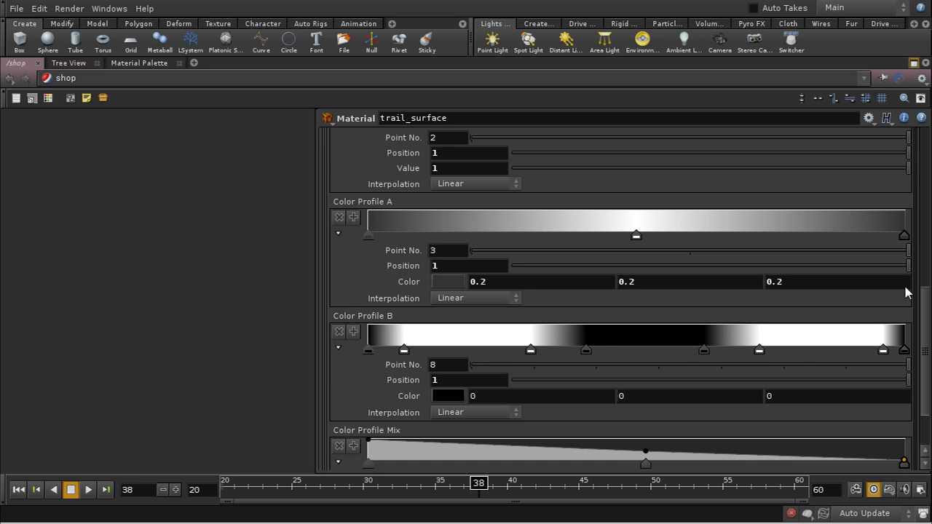
{"action": "left_click_drag", "start_coordinate": [926, 332], "coordinate": [928, 349]}
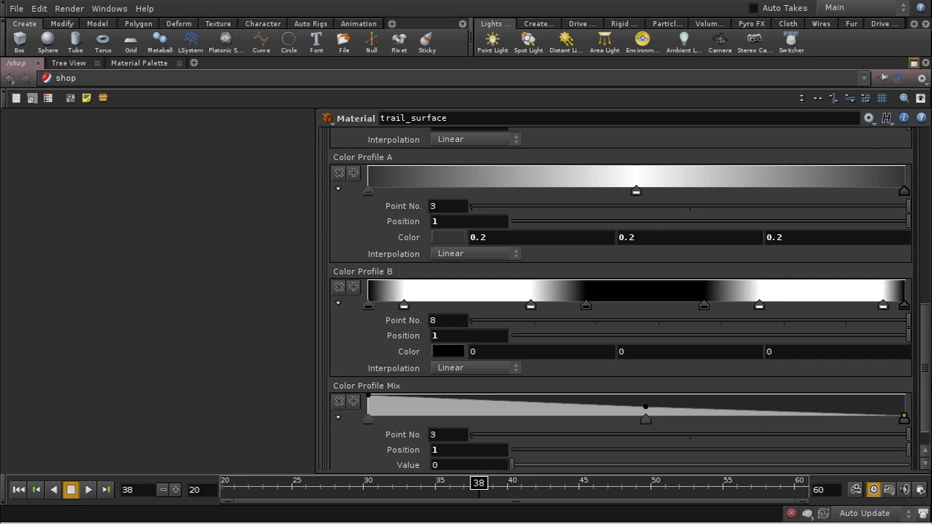
{"action": "scroll", "coordinate": [930, 384], "scroll_direction": "up", "scroll_amount": 3}
{"action": "scroll", "coordinate": [930, 384], "scroll_direction": "down", "scroll_amount": 4}
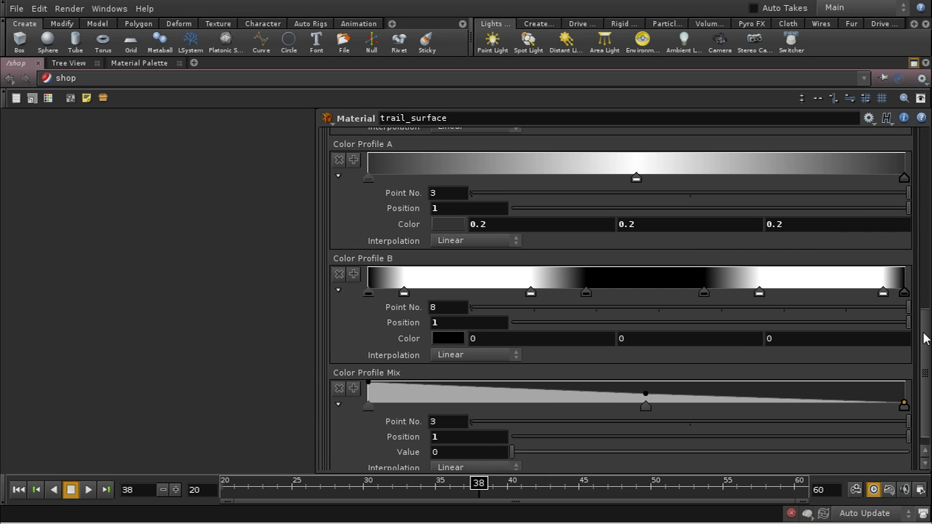
{"action": "scroll", "coordinate": [928, 340], "scroll_direction": "down", "scroll_amount": 1}
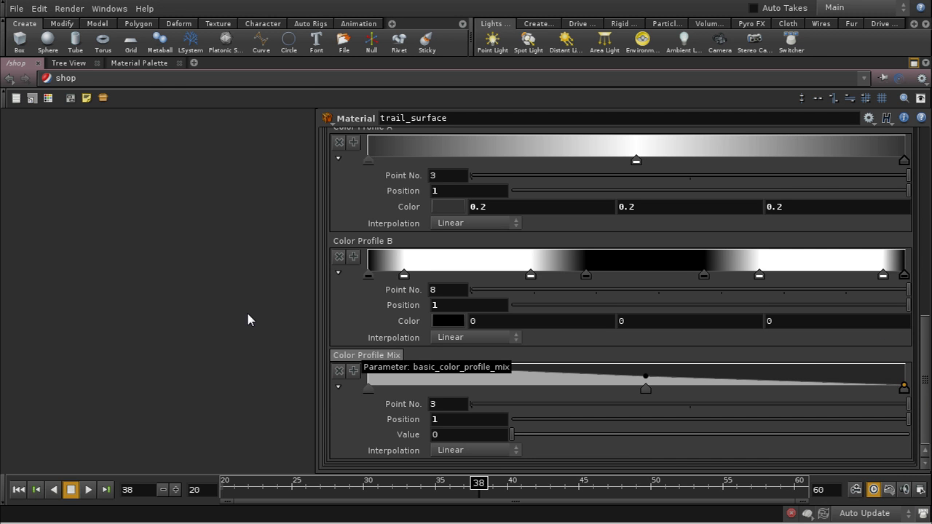
Close the floating panel, restore the pane layout, and launch a mantra_preview render in Render View
{"action": "key", "text": "p"}
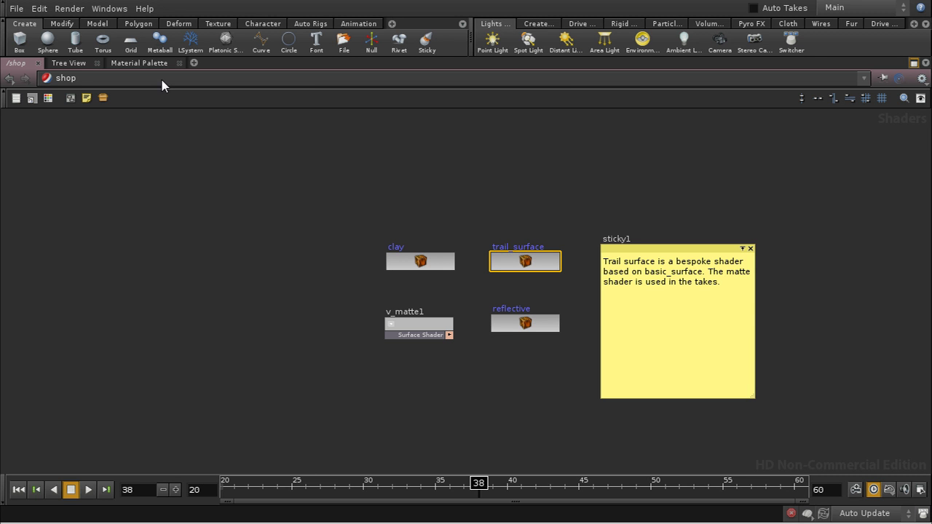
{"action": "left_click", "coordinate": [915, 63]}
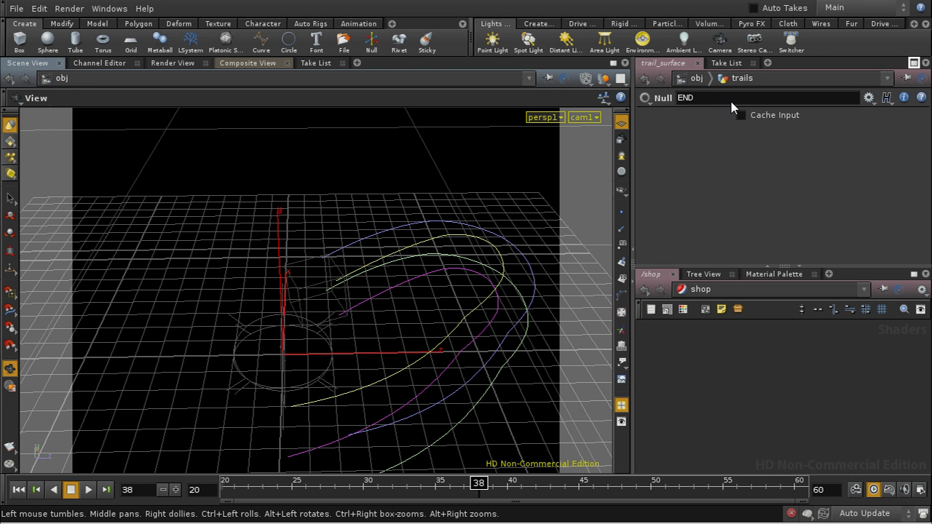
{"action": "left_click", "coordinate": [164, 65]}
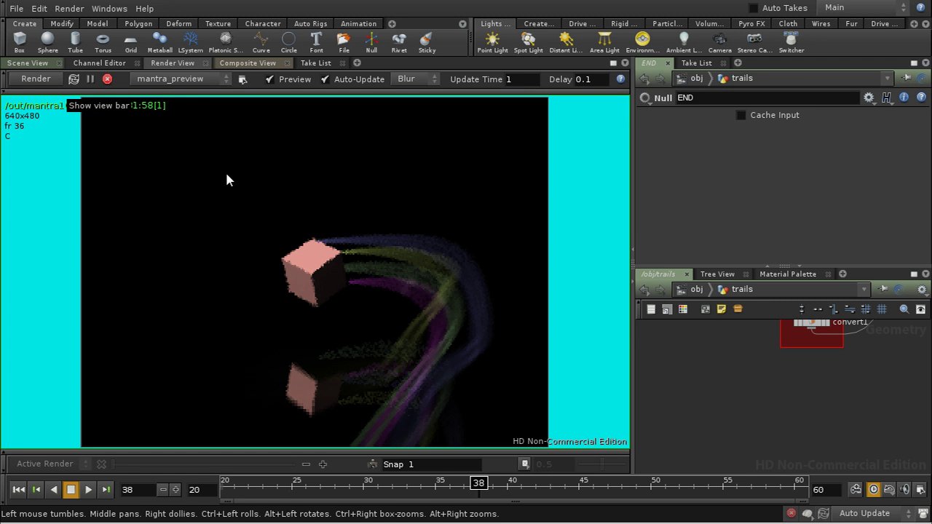
{"action": "left_click", "coordinate": [38, 79]}
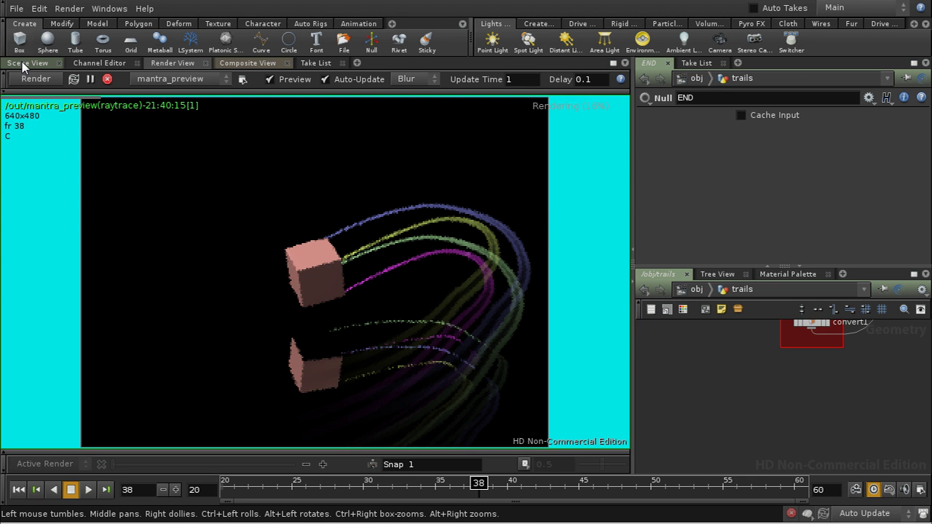
Switch the network editor to the out network and maximize the pane
{"action": "left_click", "coordinate": [696, 289]}
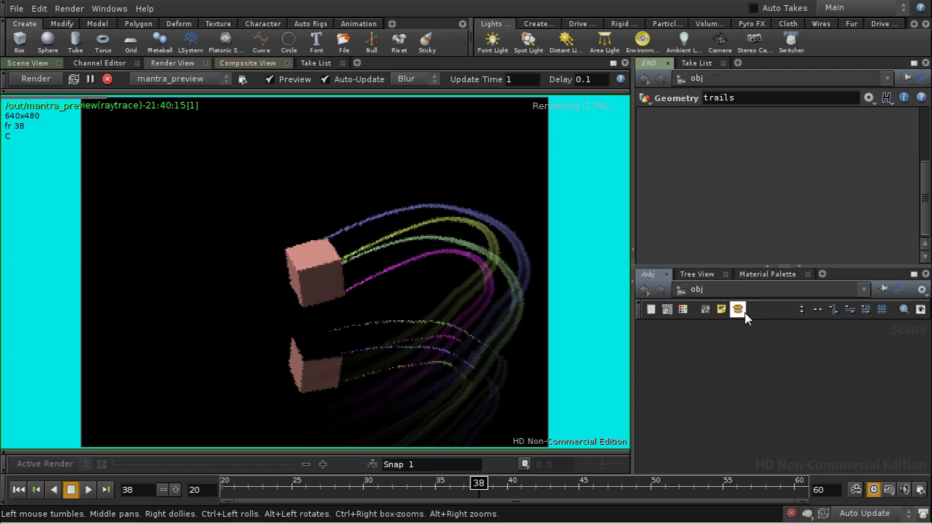
{"action": "left_click", "coordinate": [742, 287]}
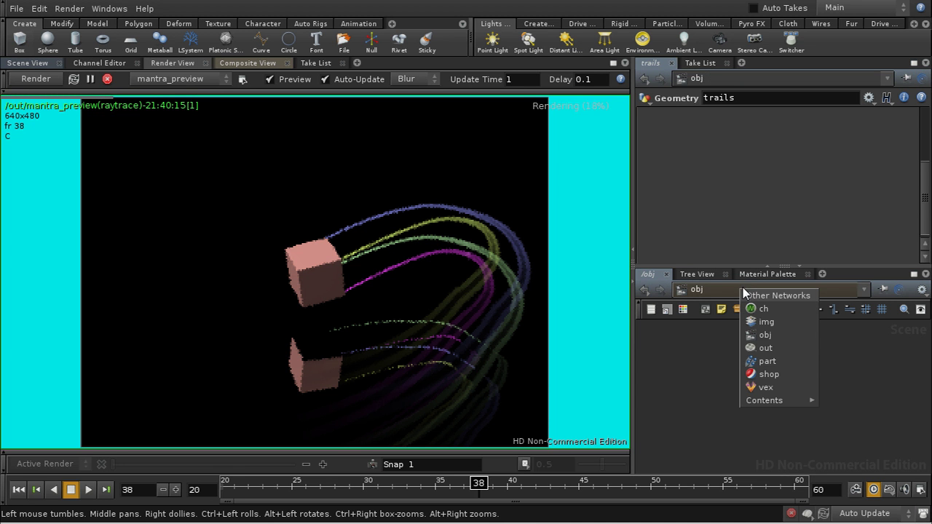
{"action": "left_click", "coordinate": [765, 349]}
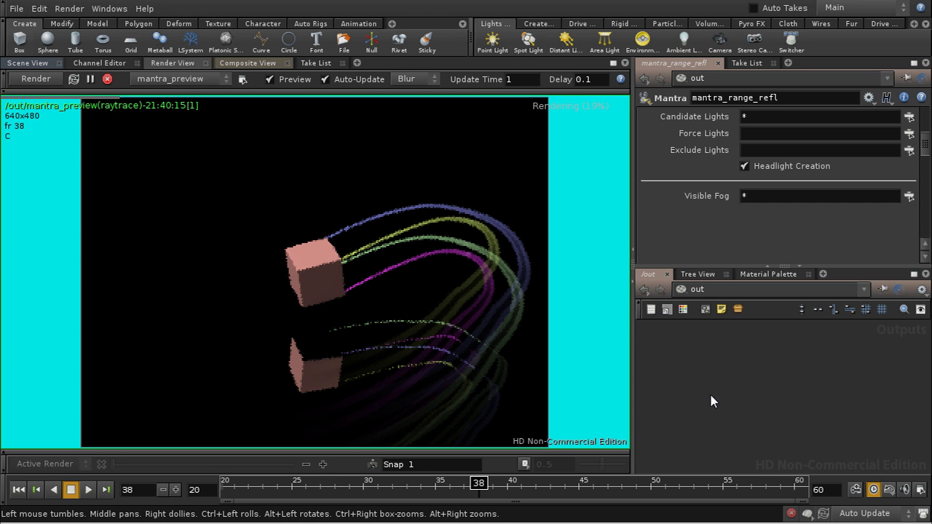
{"action": "left_click", "coordinate": [914, 274]}
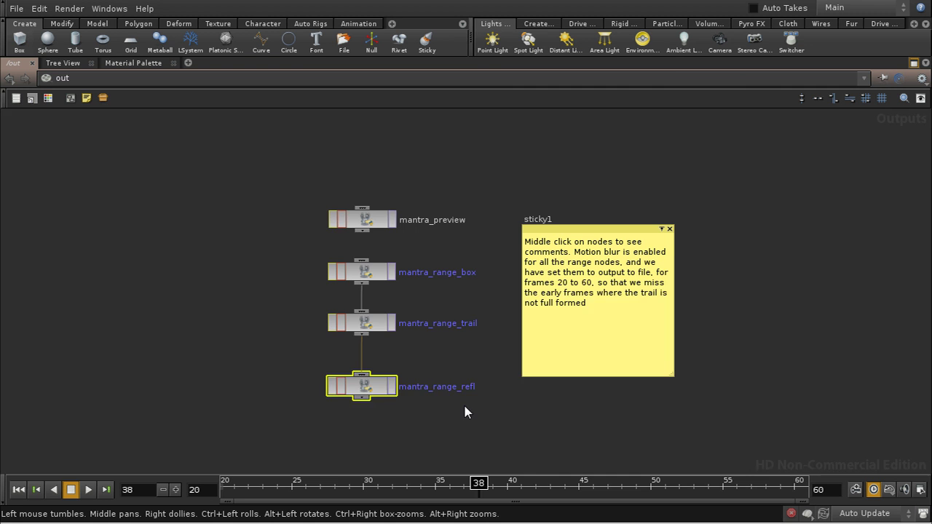
Pan the out network to center the four Mantra nodes and the frames 20-60 note
{"action": "middle_click_drag", "start_coordinate": [463, 412], "coordinate": [467, 387]}
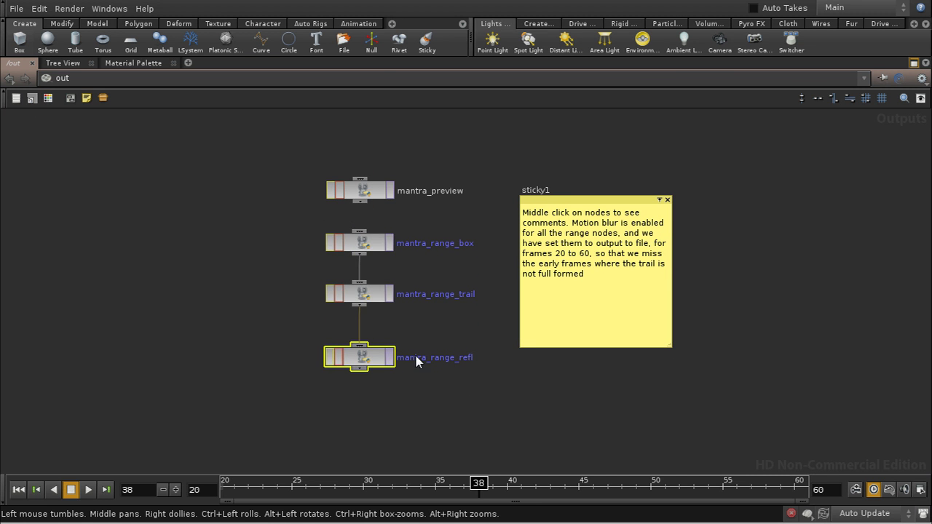
{"action": "mouse_move", "coordinate": [477, 388]}
{"action": "middle_mouse_down"}
{"action": "mouse_move", "coordinate": [474, 367]}
{"action": "mouse_move", "coordinate": [492, 390]}
{"action": "middle_mouse_up"}
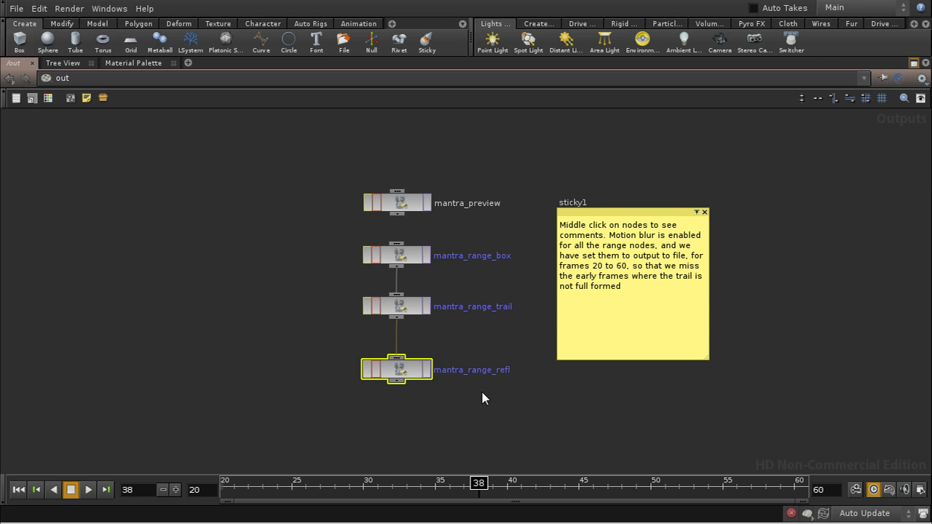
{"action": "middle_click_drag", "start_coordinate": [521, 411], "coordinate": [518, 372]}
{"action": "middle_click_drag", "start_coordinate": [447, 362], "coordinate": [470, 414]}
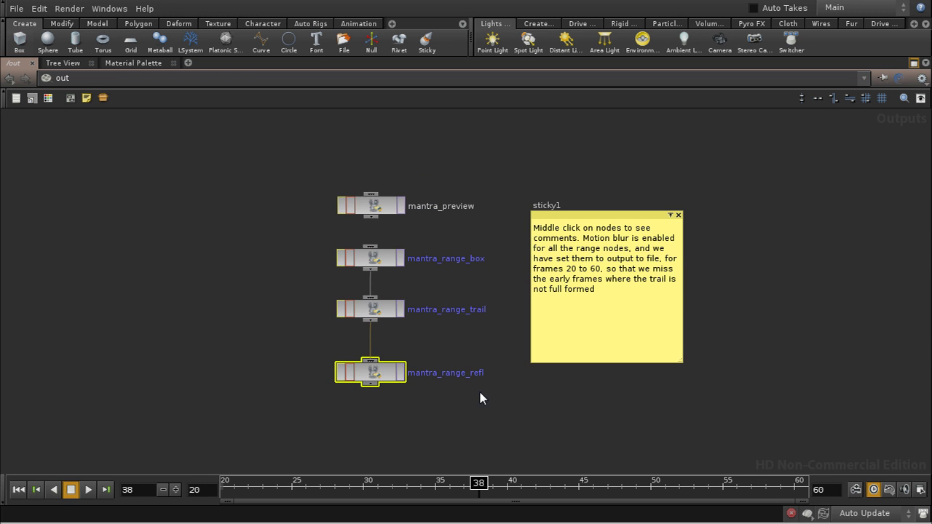
Restore the multi-pane layout and frame the Mantra render nodes
{"action": "left_click", "coordinate": [914, 64]}
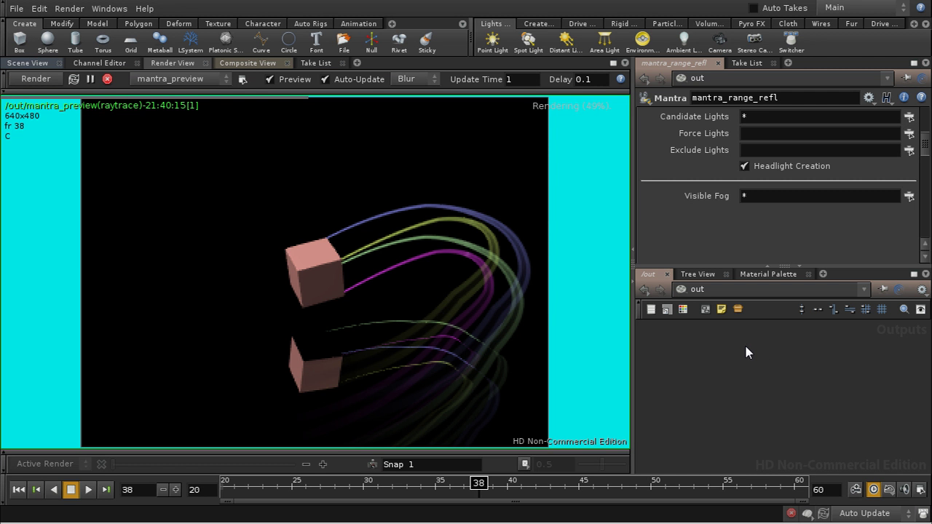
{"action": "key", "text": "h"}
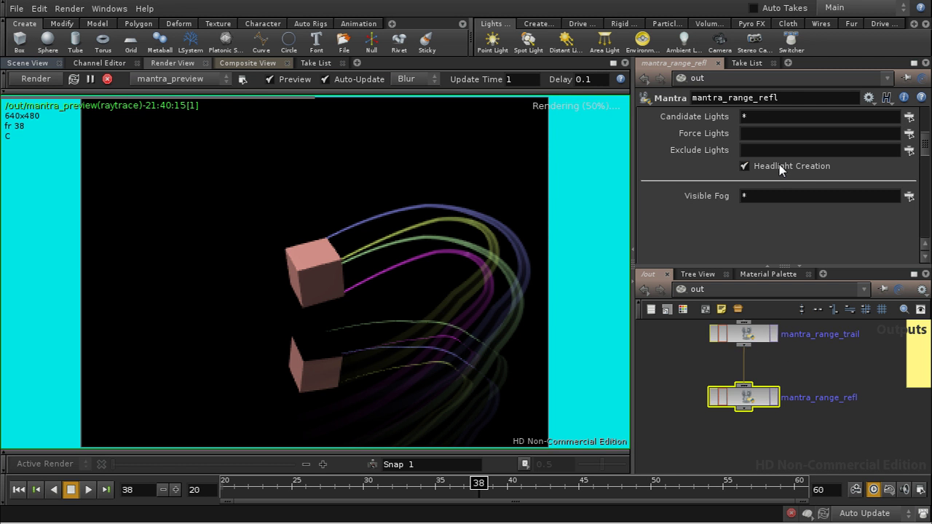
{"action": "scroll", "coordinate": [769, 178], "scroll_direction": "up", "scroll_amount": 5}
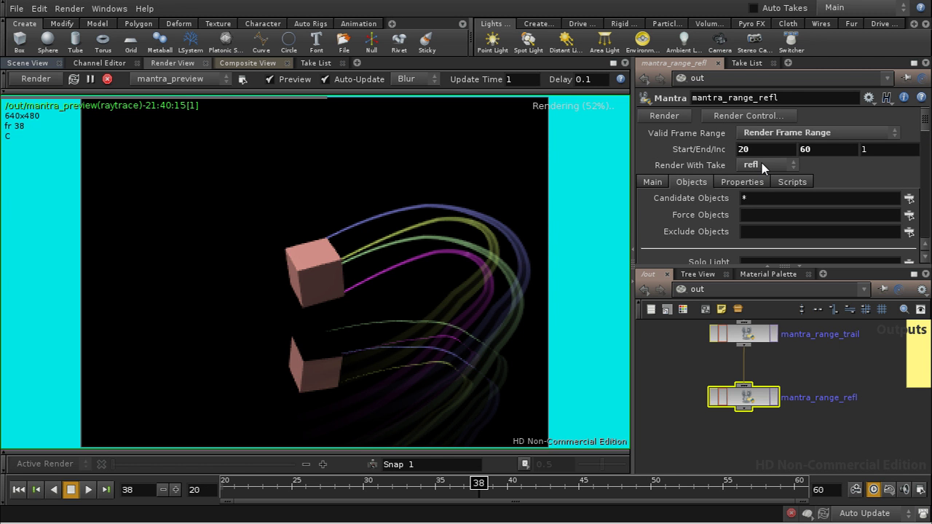
Make the refl take current and switch the network editor back to obj
{"action": "left_click", "coordinate": [315, 63]}
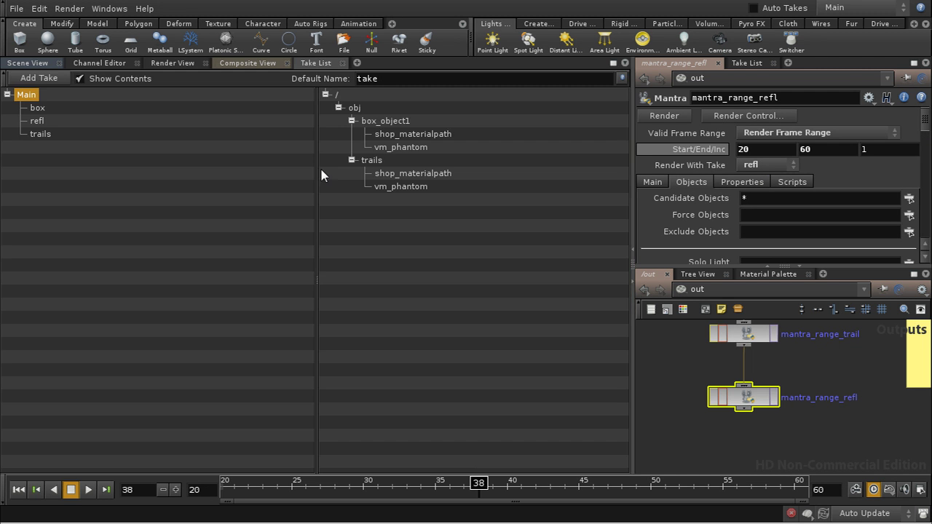
{"action": "left_click", "coordinate": [38, 121]}
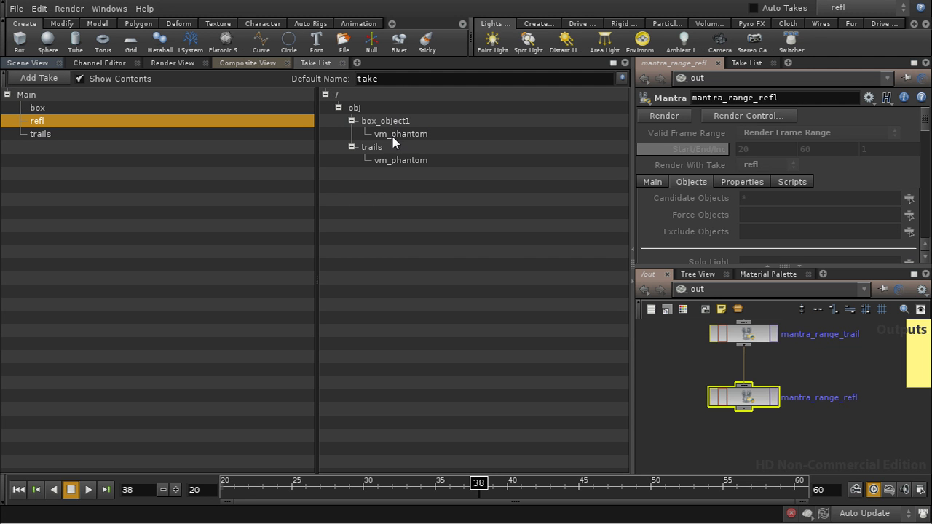
{"action": "middle_click_drag", "start_coordinate": [681, 354], "coordinate": [676, 423]}
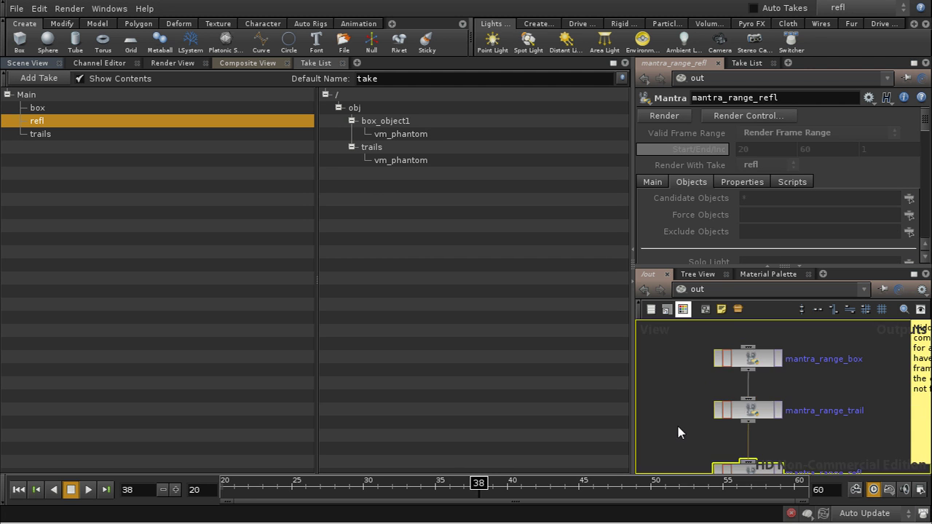
{"action": "left_click", "coordinate": [716, 294]}
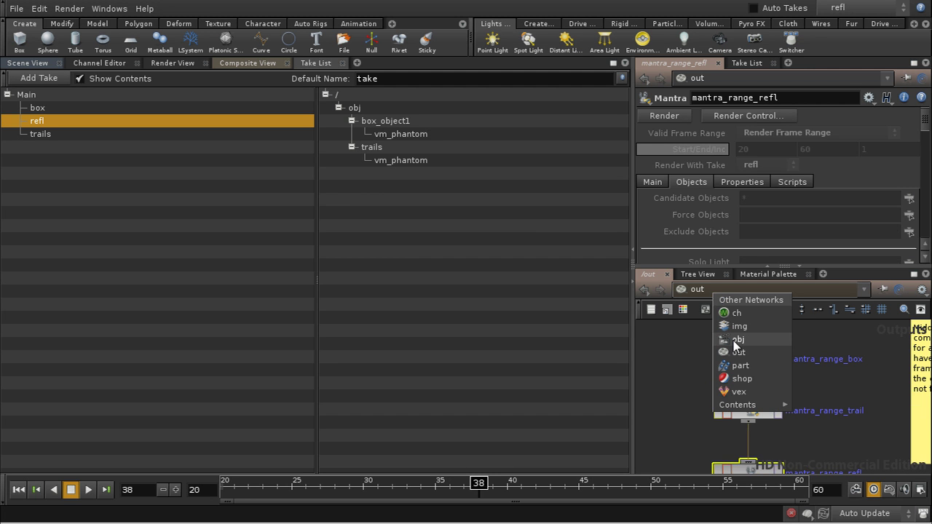
{"action": "left_click", "coordinate": [737, 340]}
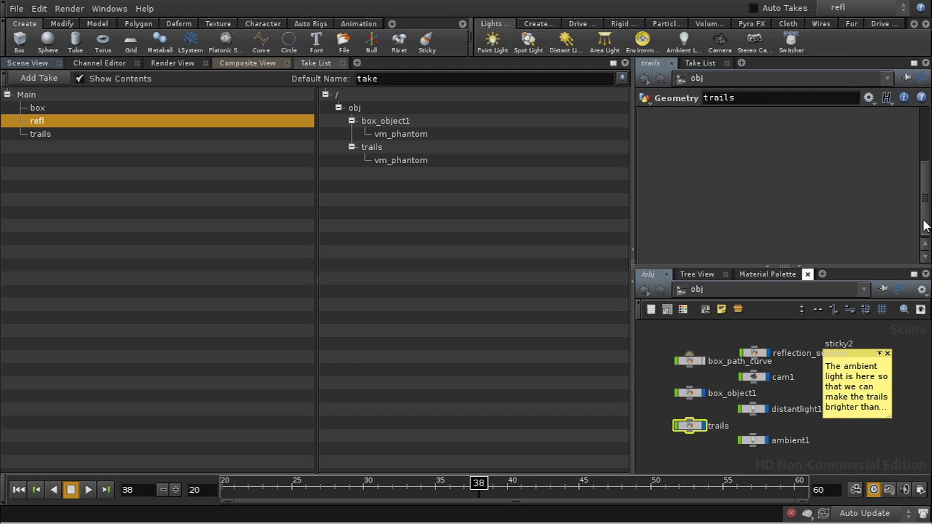
Show the trails object's Render settings and switch between the box and trails takes
{"action": "left_click_drag", "start_coordinate": [925, 226], "coordinate": [924, 164]}
{"action": "left_click", "coordinate": [763, 117]}
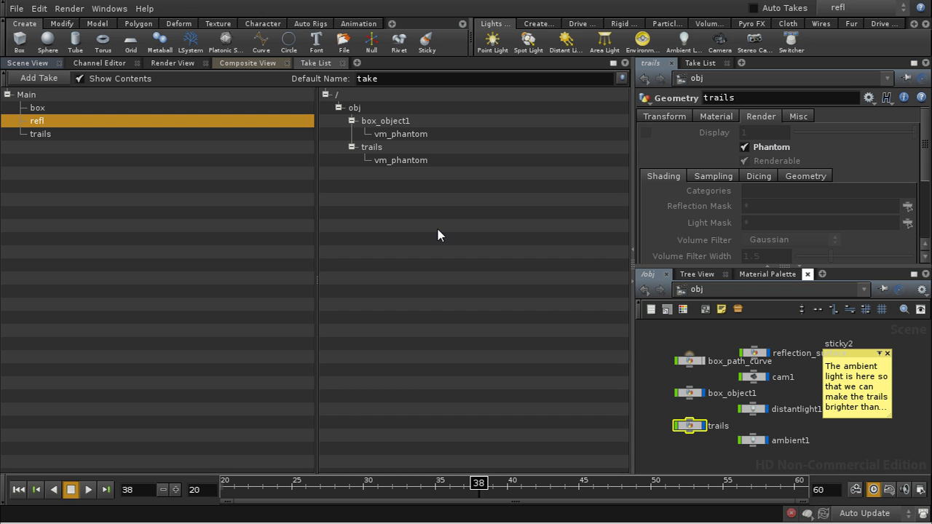
{"action": "left_click", "coordinate": [38, 108]}
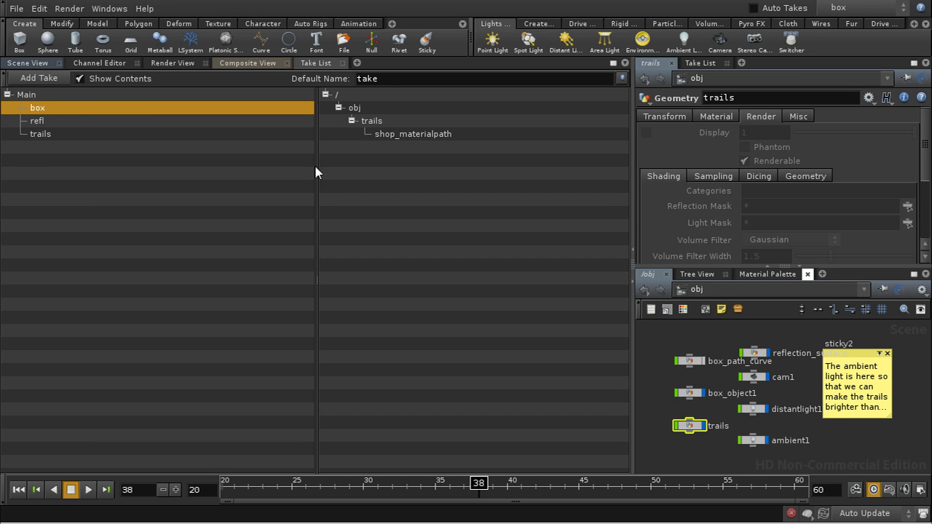
{"action": "left_click", "coordinate": [74, 134]}
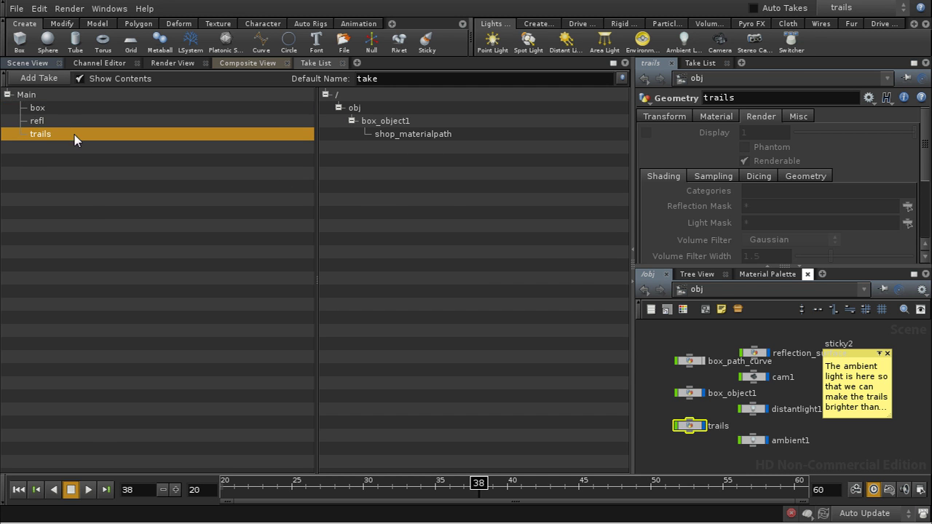
{"action": "left_click", "coordinate": [63, 109]}
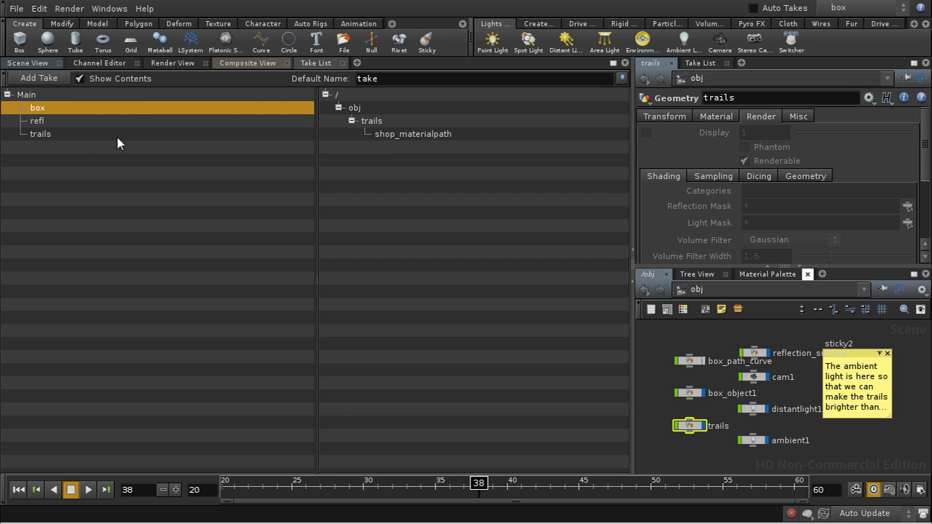
Make the trails take current and view box_object1's material overridden to /shop/v_matte1
{"action": "left_click", "coordinate": [77, 137]}
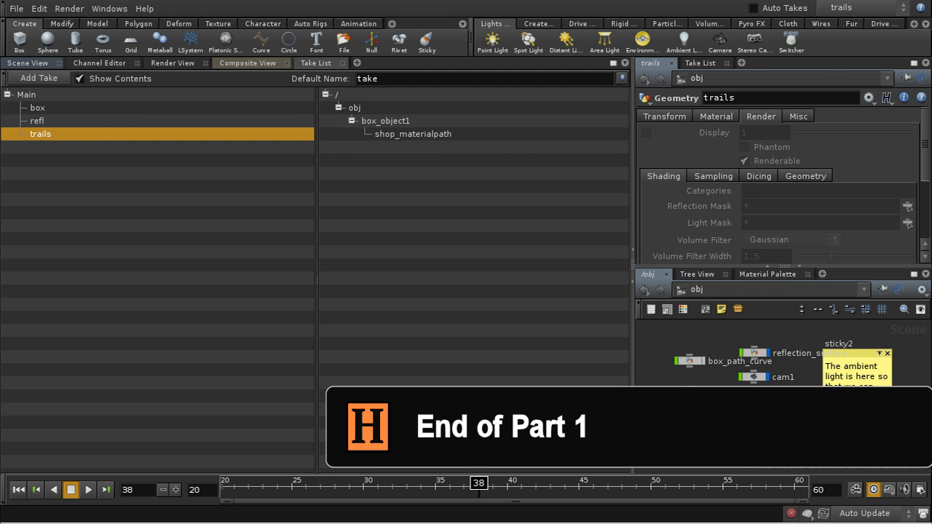
{"action": "left_click", "coordinate": [689, 396]}
{"action": "left_click", "coordinate": [717, 118]}
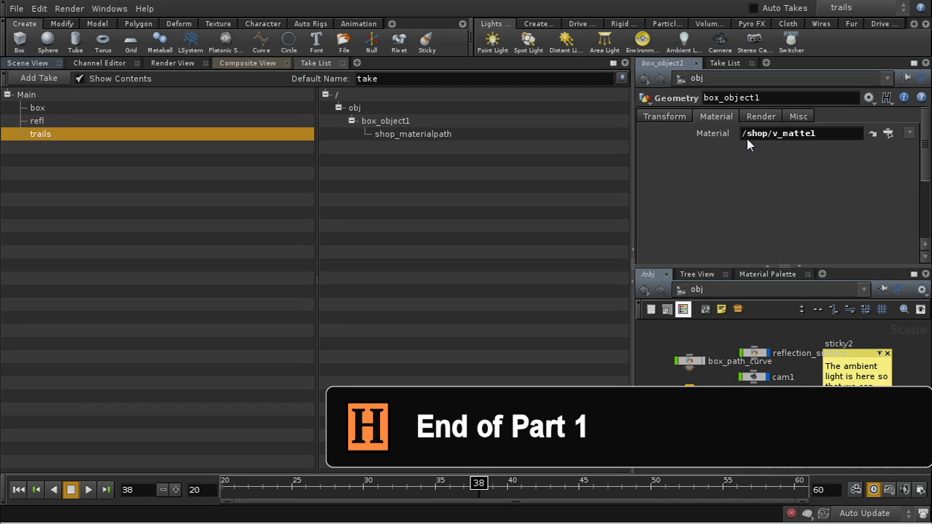